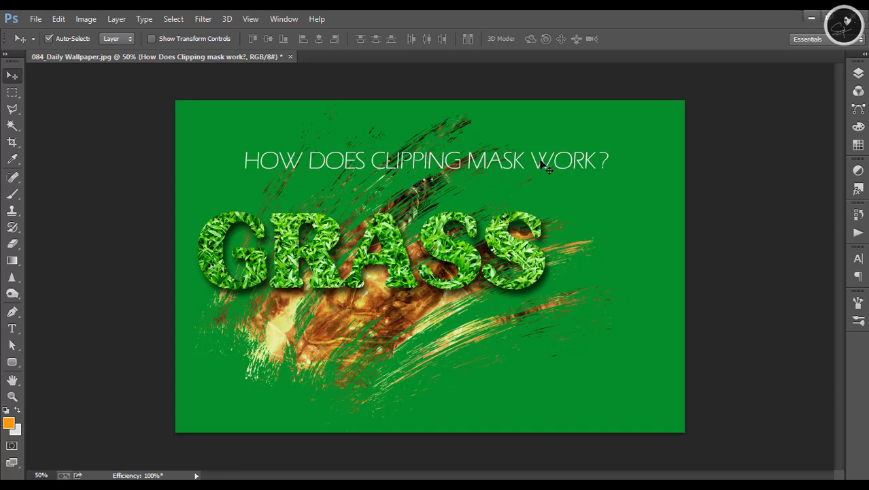
Step: Drag the clipping-mask headline to the bottom of the wallpaper and show the layer list
mouse_move(545, 161)
left_mouse_down()
mouse_move(494, 394)
mouse_move(567, 398)
left_mouse_up()
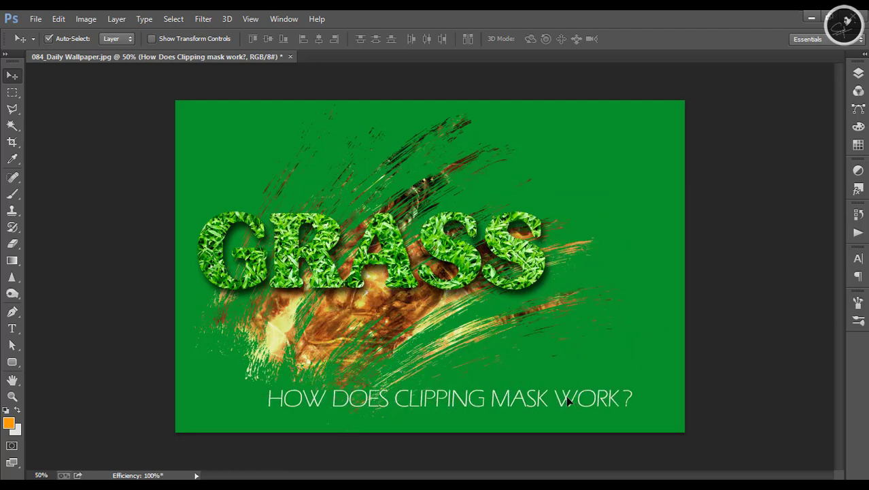
left_click(856, 74)
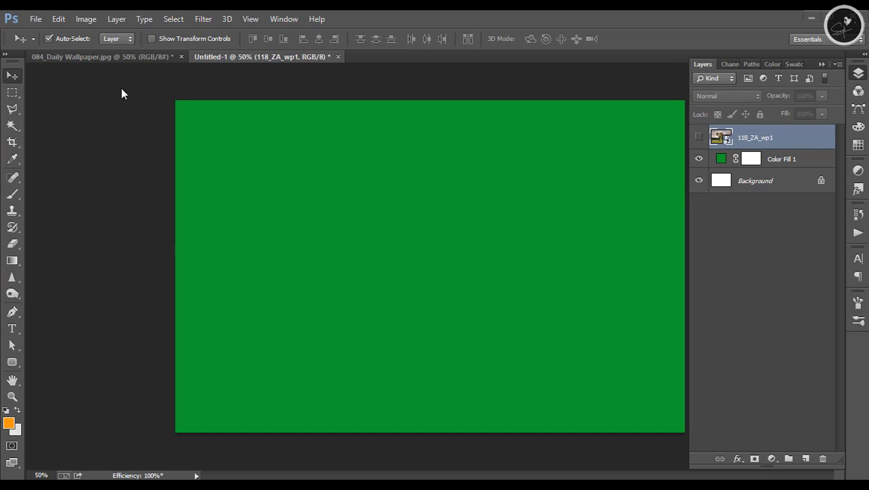
Step: Copy the wallpaper layers, including grunge-scratch and Abstract-Watercolor, into the Untitled-1 document
left_click(123, 57)
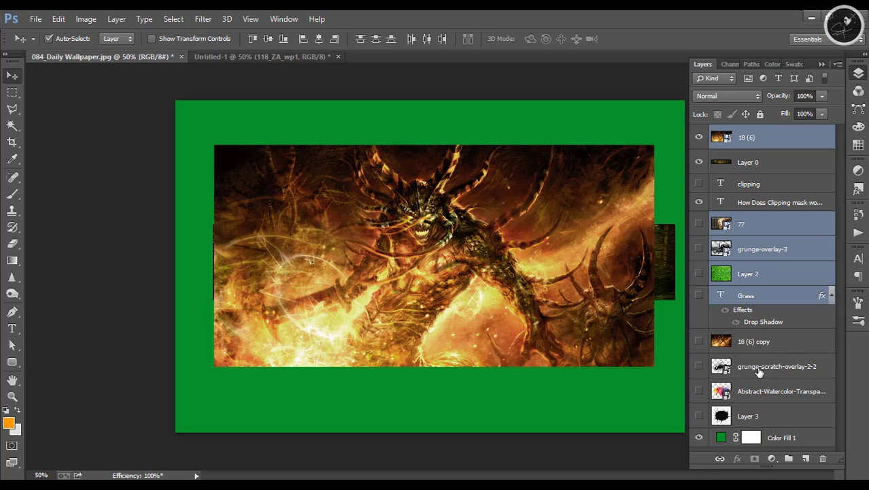
left_click(755, 367, "ctrl")
left_click(752, 394, "ctrl")
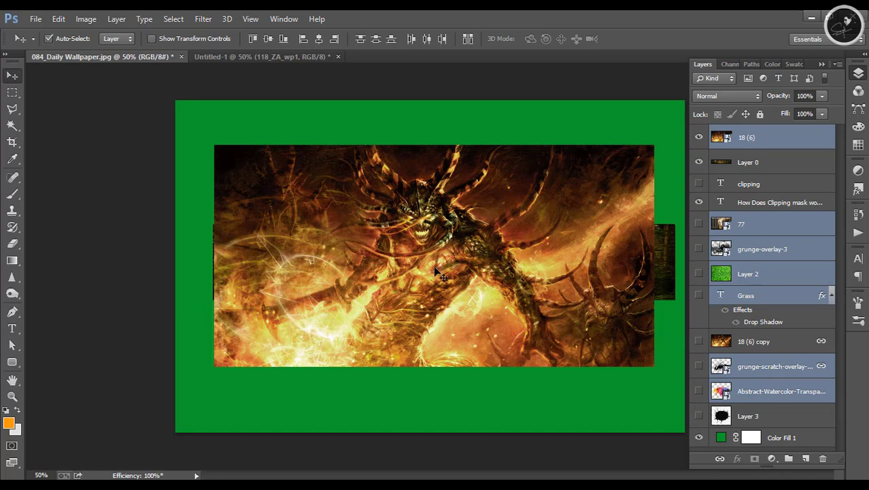
mouse_move(434, 267)
left_mouse_down()
mouse_move(302, 81)
mouse_move(431, 277)
left_mouse_up()
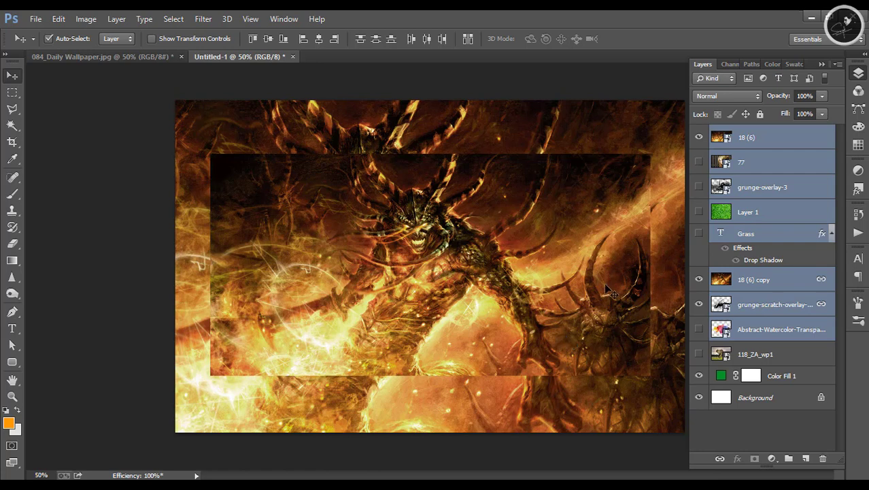
Step: Hide the 18 (6), 18 (6) copy and grunge-scratch layers, leaving Layer 1 selected
left_click(699, 138)
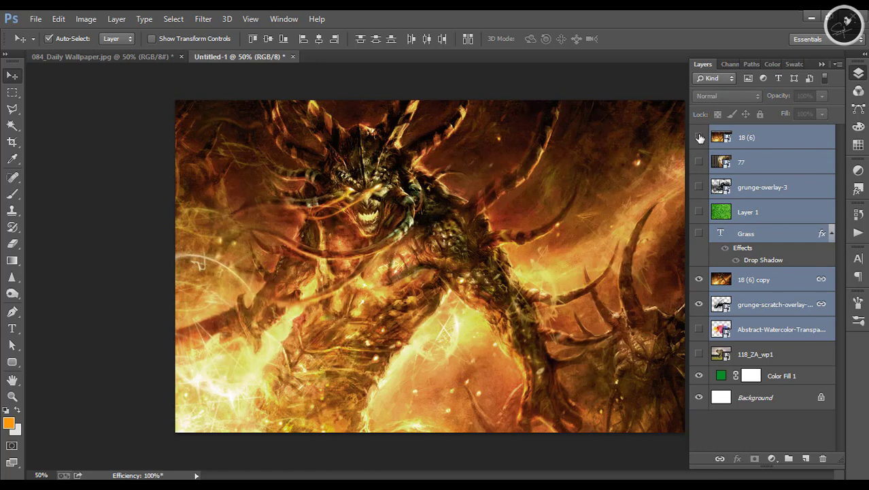
left_click(699, 279)
left_click(699, 304)
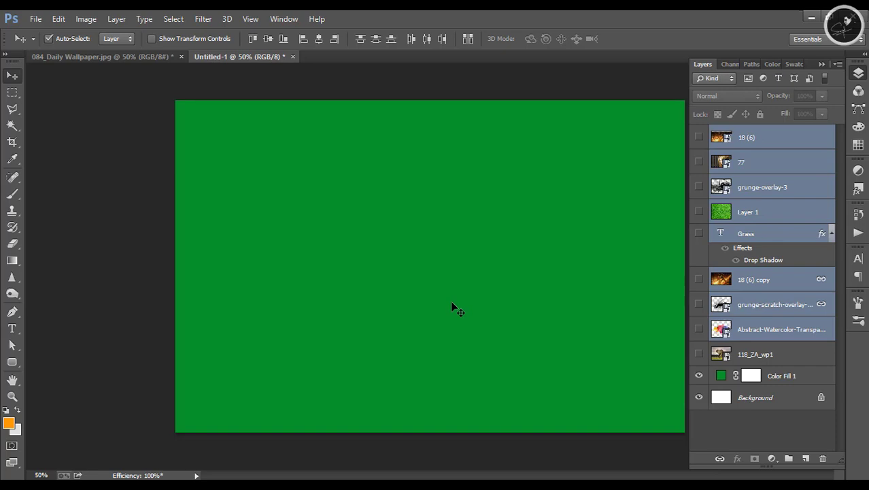
left_click(751, 215)
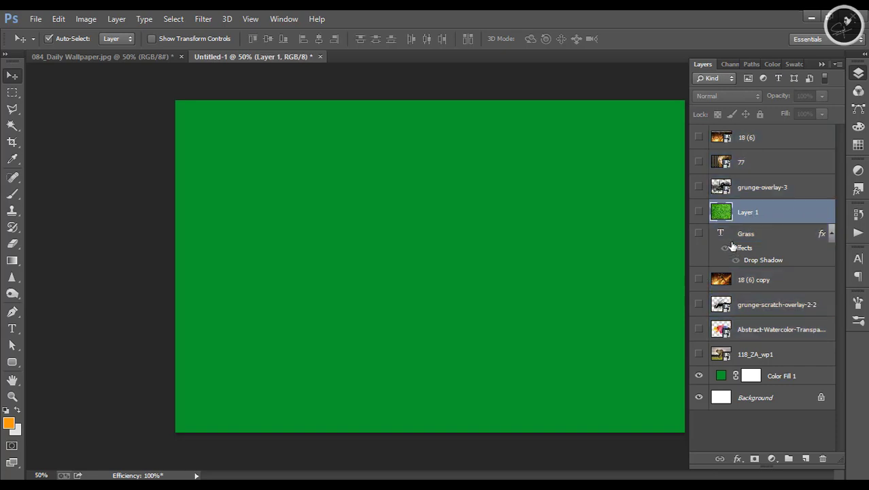
Step: Show Layer 1 grass and Grass text, clip the grass to the text, then release it
left_click(699, 214)
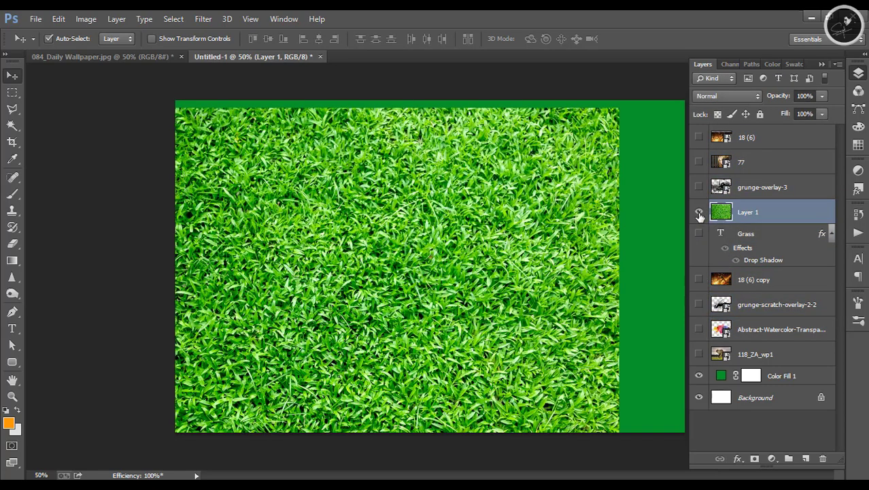
mouse_move(451, 277)
left_mouse_down()
mouse_move(505, 240)
mouse_move(491, 238)
left_mouse_up()
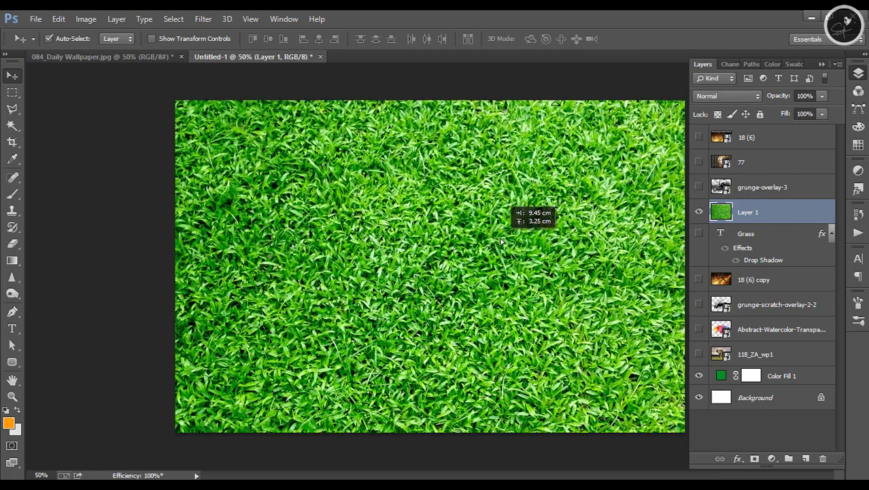
left_click(699, 233)
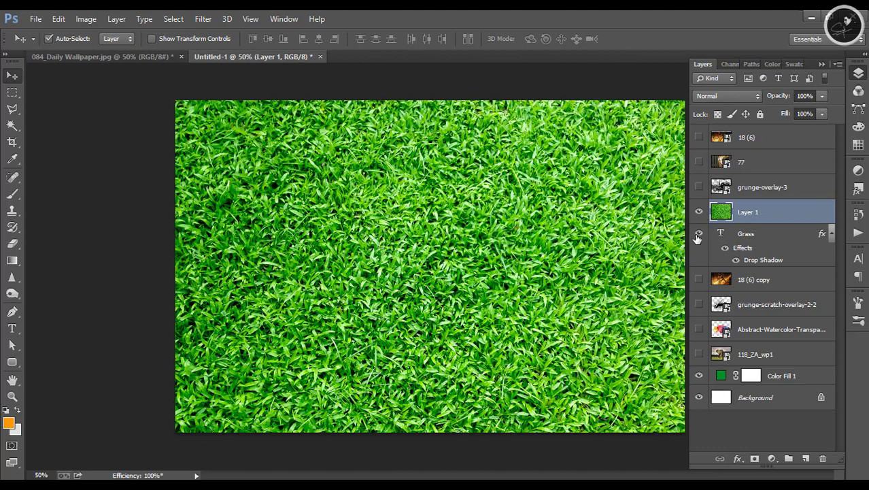
left_click(754, 222, "alt")
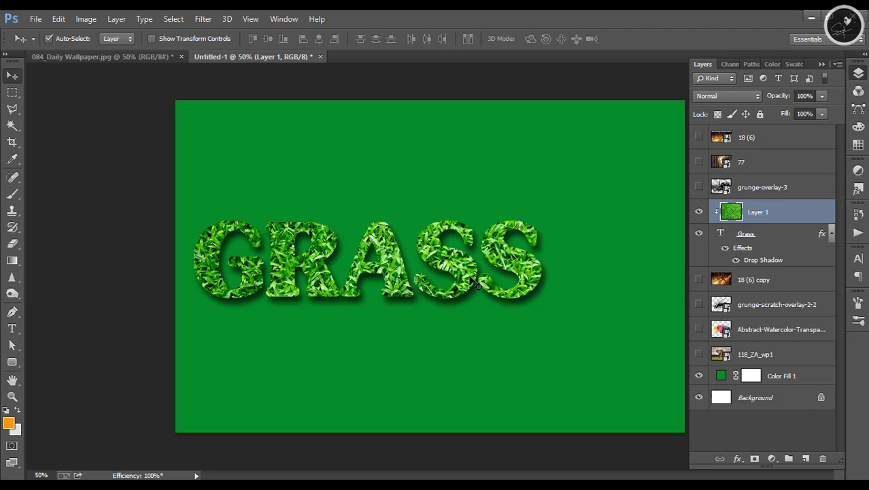
right_click(765, 223)
left_click(547, 245)
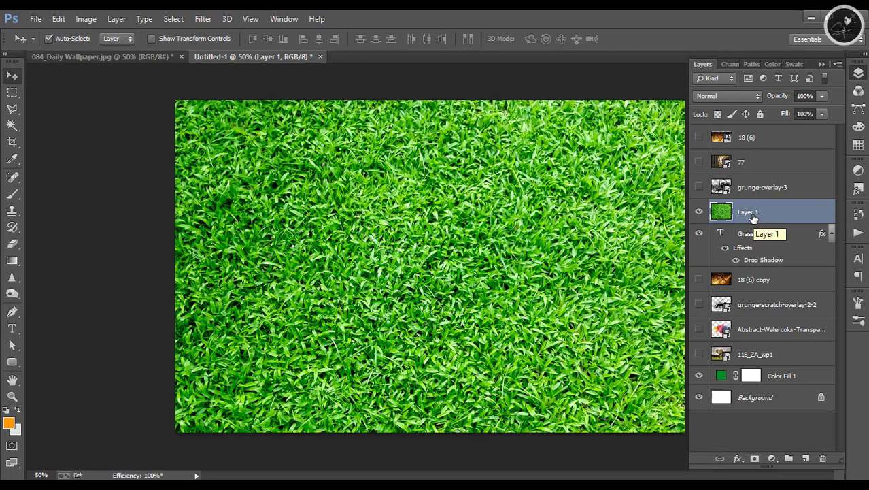
Step: Move Layer 1 and Grass to the top and clip the grass into the GRASS text
left_click(755, 235, "shift")
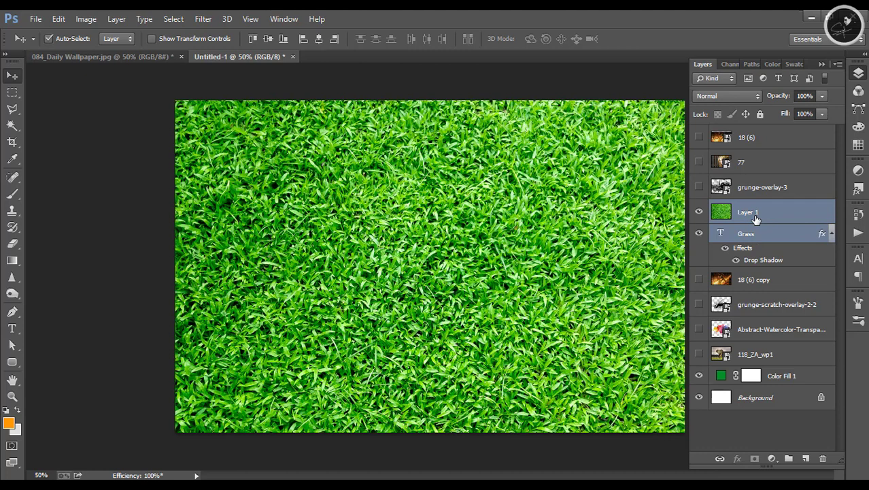
left_click_drag(755, 218, 742, 128)
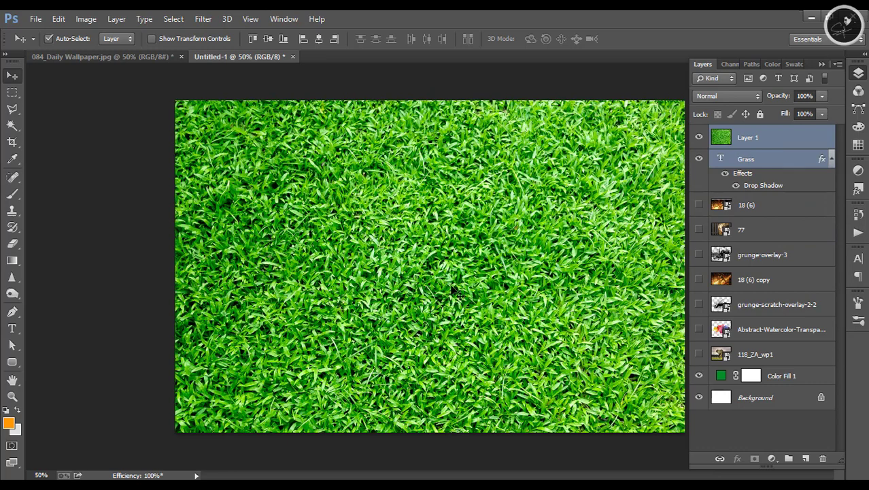
left_click(745, 146)
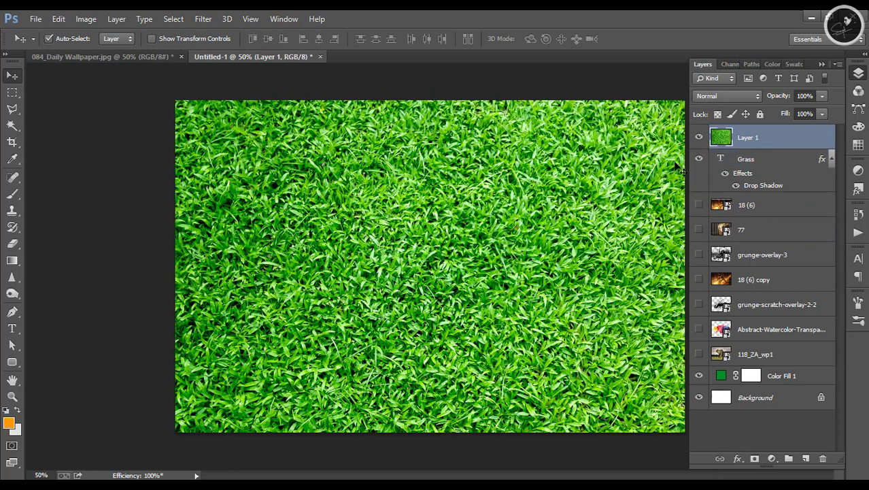
right_click(751, 141)
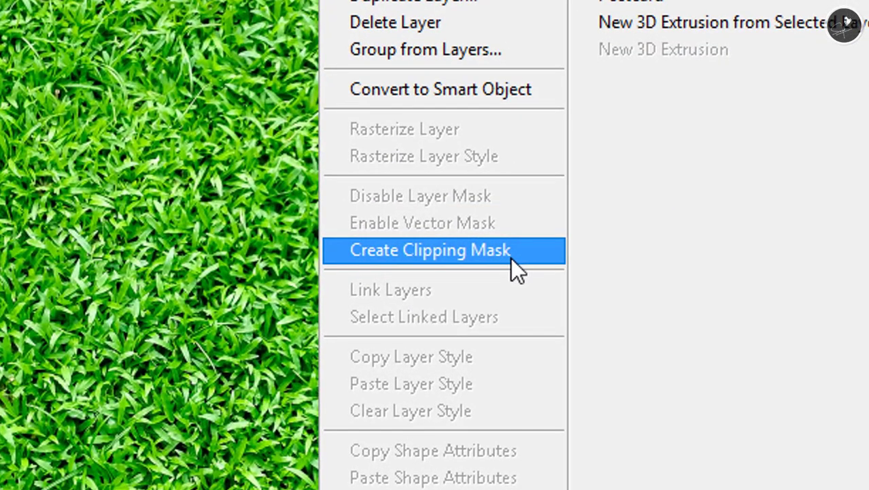
left_click(567, 246)
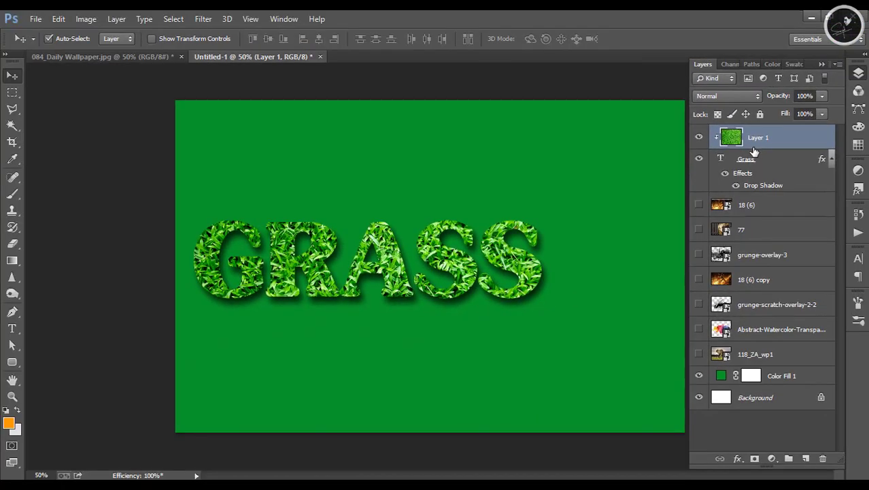
left_click(753, 152, "alt")
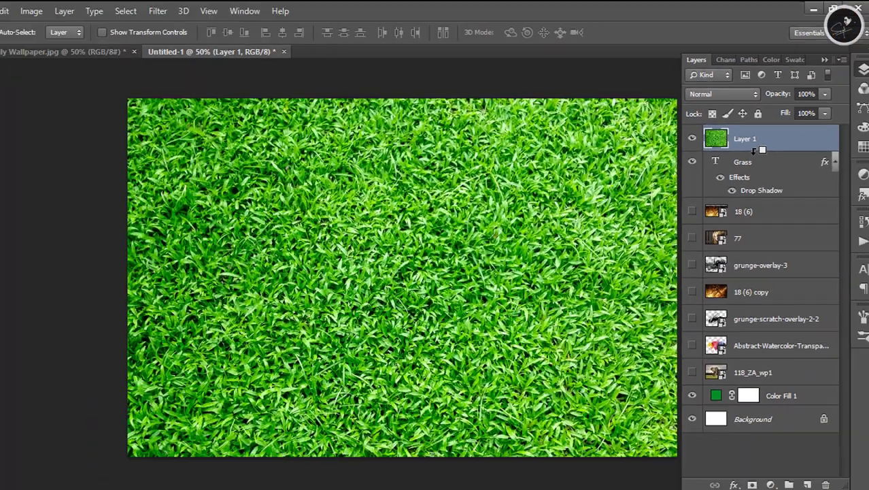
left_click(756, 148, "alt")
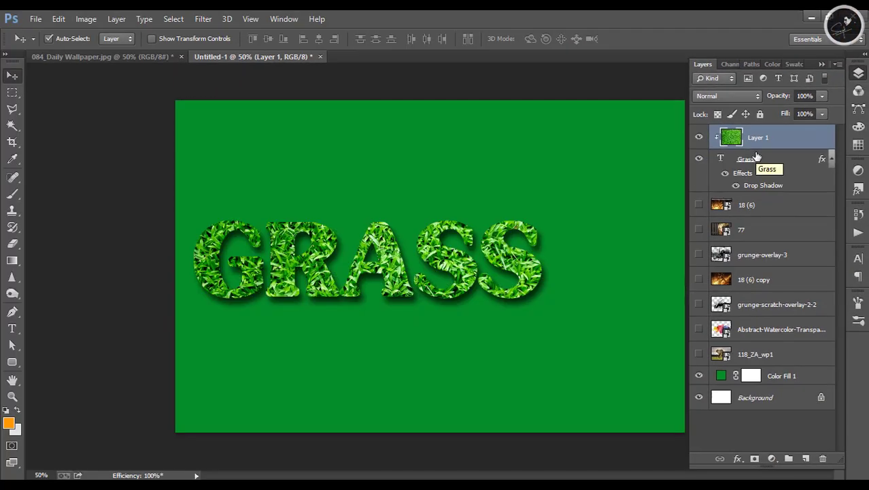
Step: Move the 18 (6) fire layer above the clipped grass at the top of the stack
right_click(756, 140)
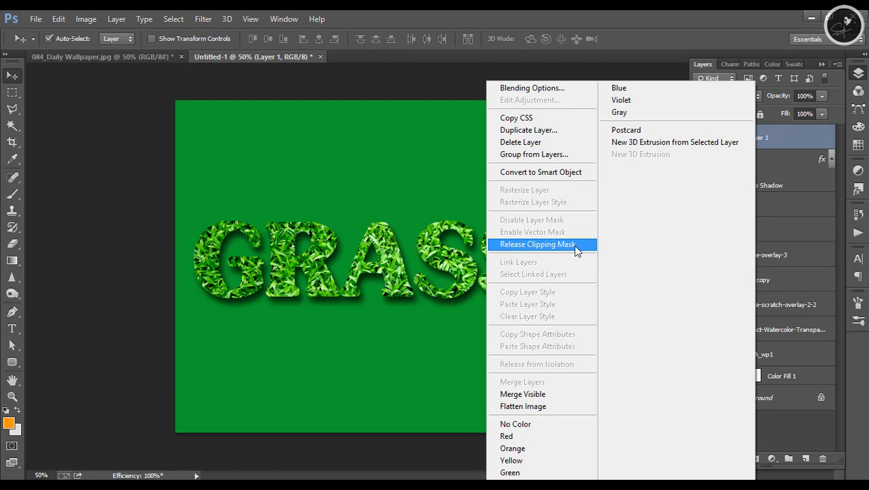
left_click(776, 172)
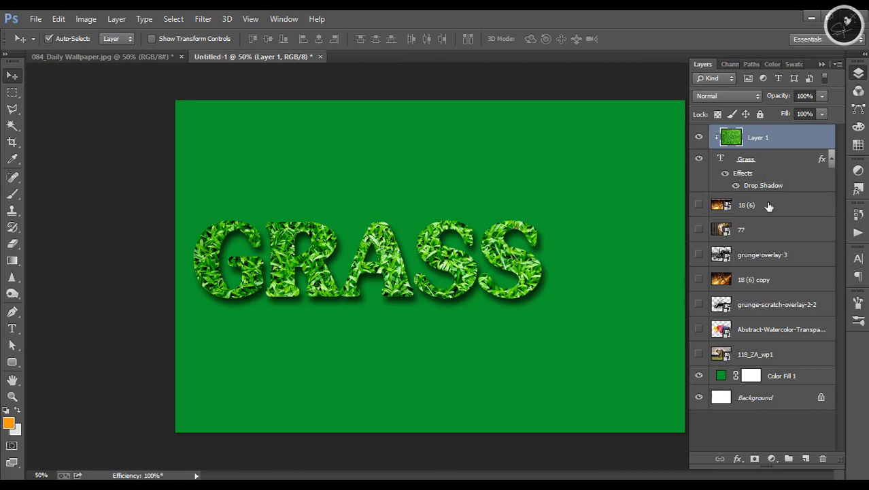
left_click_drag(768, 207, 734, 130)
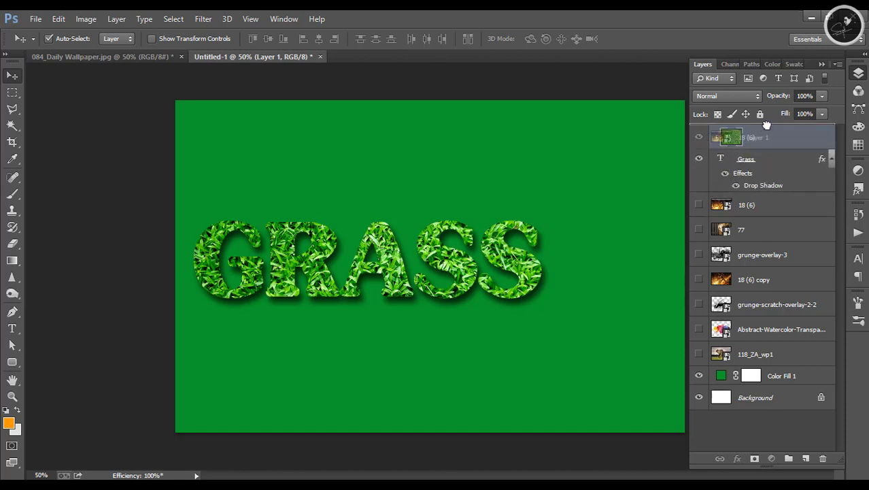
Step: Clip the 18 (6) fire artwork into the GRASS letters and shift the text group right
left_click(699, 137)
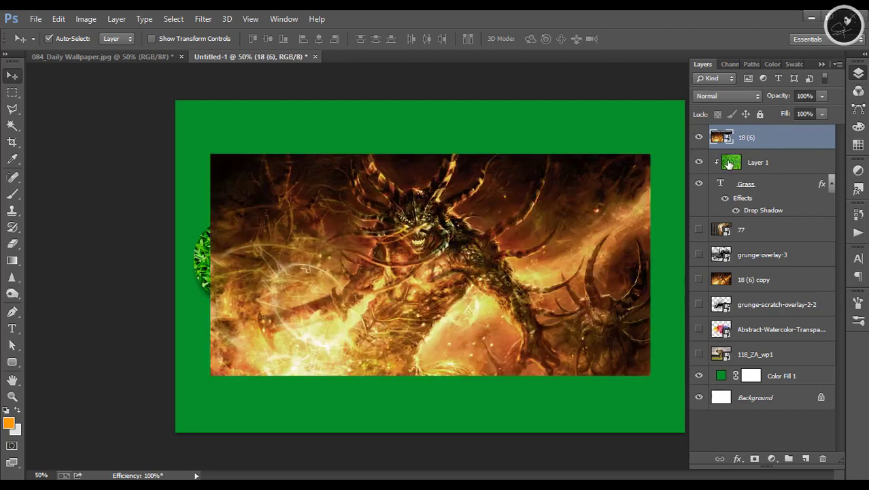
right_click(769, 149)
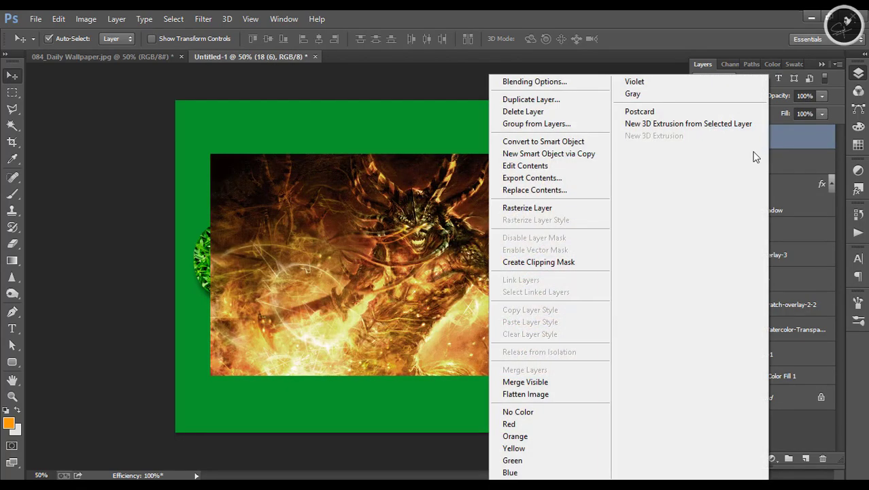
left_click(544, 262)
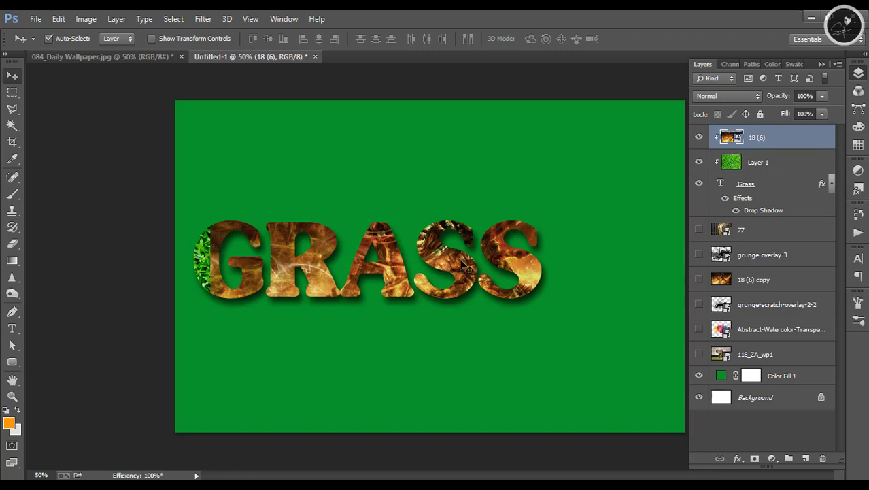
left_click_drag(461, 266, 441, 264)
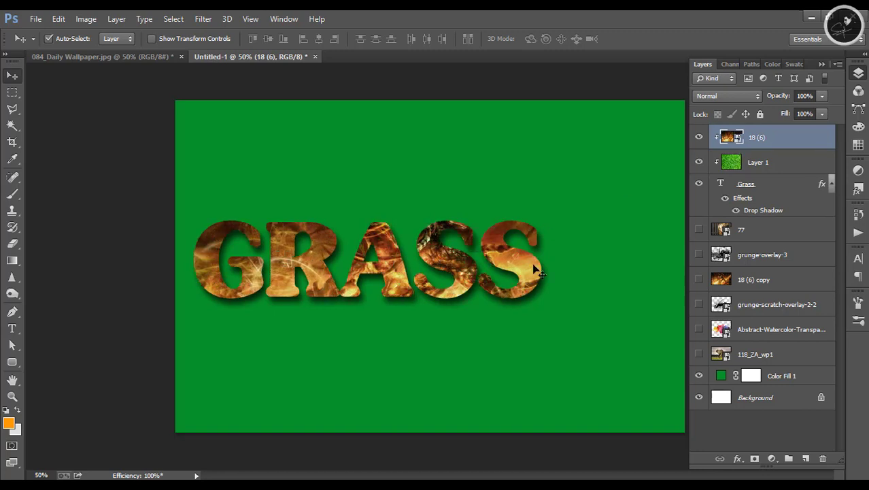
left_click(756, 185, "shift")
left_click_drag(503, 264, 559, 263)
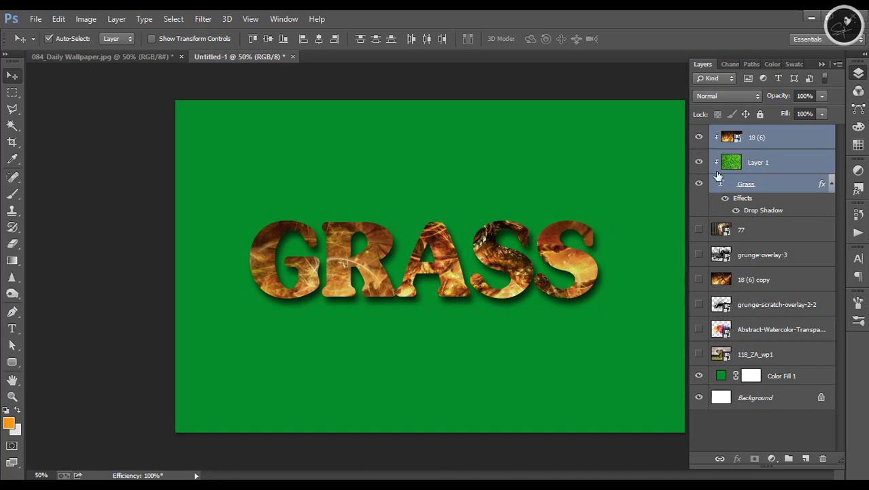
Step: Lower the 18 (6) fire layer's Fill to test blending the textures
left_click(773, 141)
left_click(821, 114)
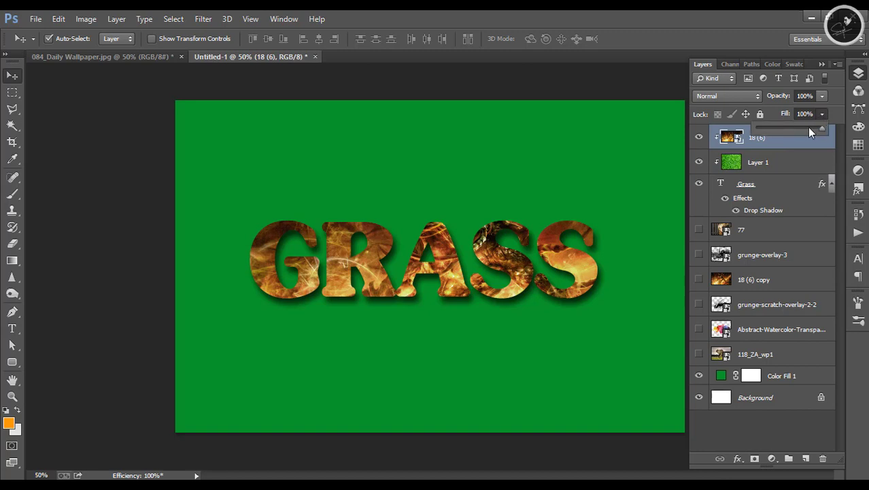
mouse_move(797, 131)
left_mouse_down()
mouse_move(805, 130)
mouse_move(778, 137)
mouse_move(809, 135)
left_mouse_up()
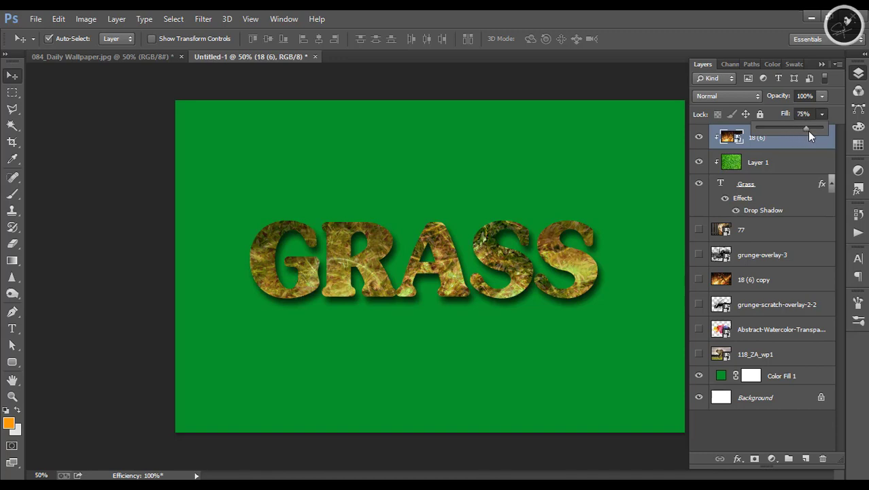
Step: Hide 18 (6) and test Layer 1's Fill, leaving it at 100%
left_click(771, 167)
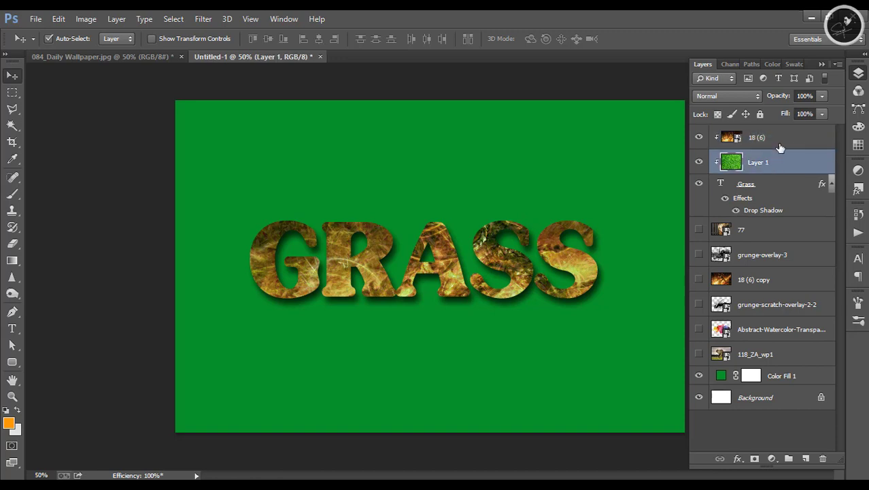
left_click(699, 137)
left_click(821, 115)
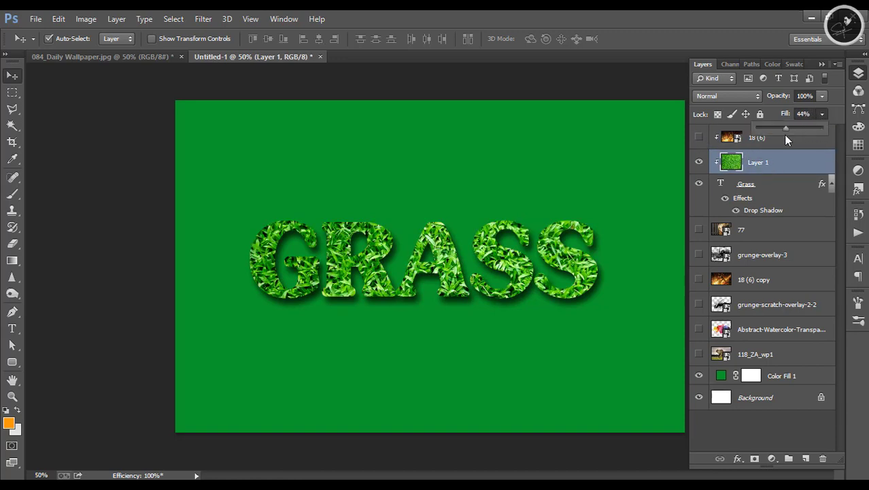
left_click_drag(770, 136, 733, 136)
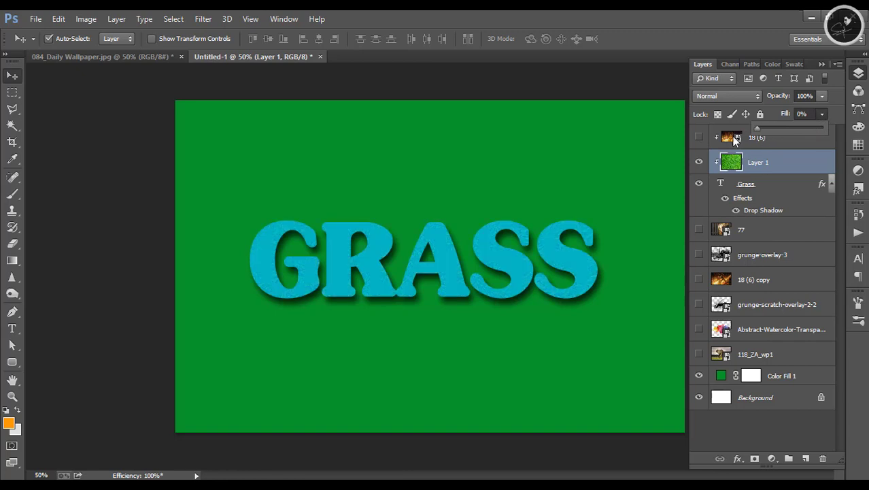
left_click_drag(754, 139, 826, 137)
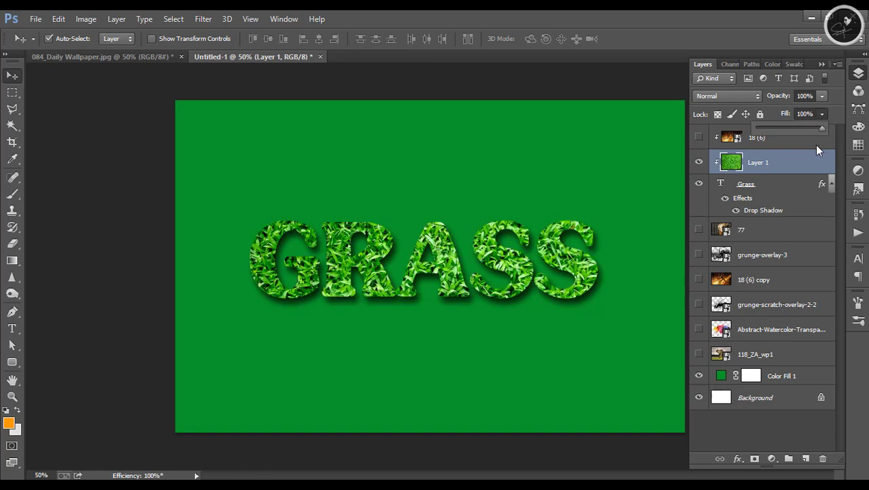
left_click(723, 202)
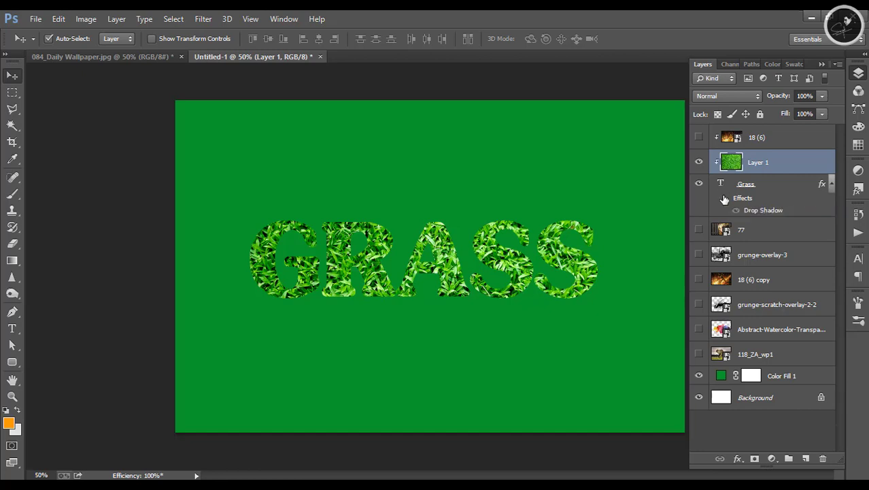
left_click(725, 199)
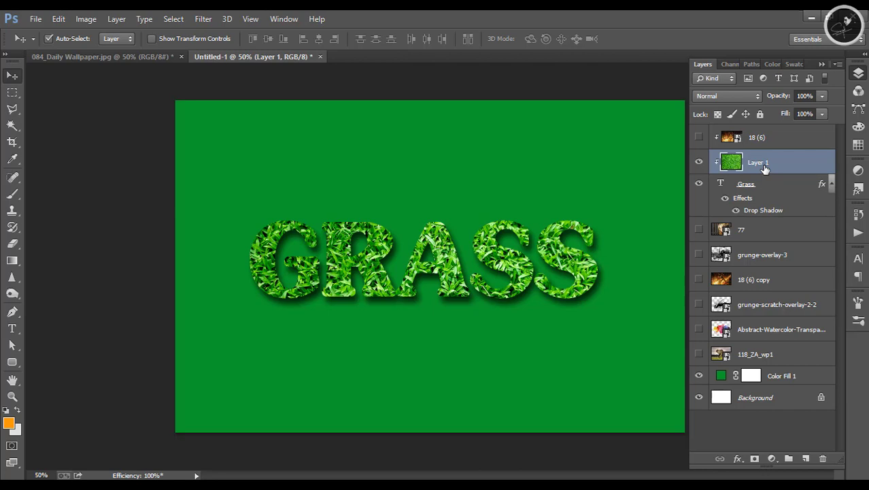
Step: Duplicate Layer 1, place the copy below Grass, and slide it left to cover the canvas
key("ctrl+j")
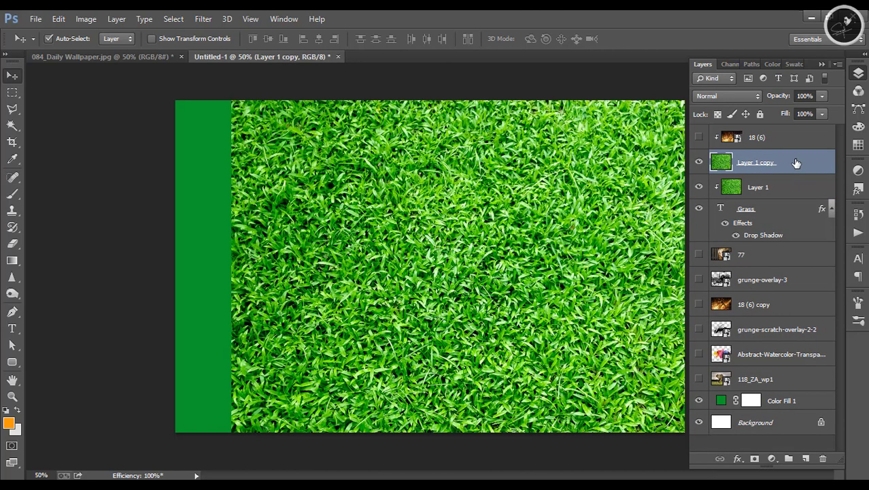
left_click_drag(794, 164, 793, 241)
left_click_drag(594, 182, 538, 182)
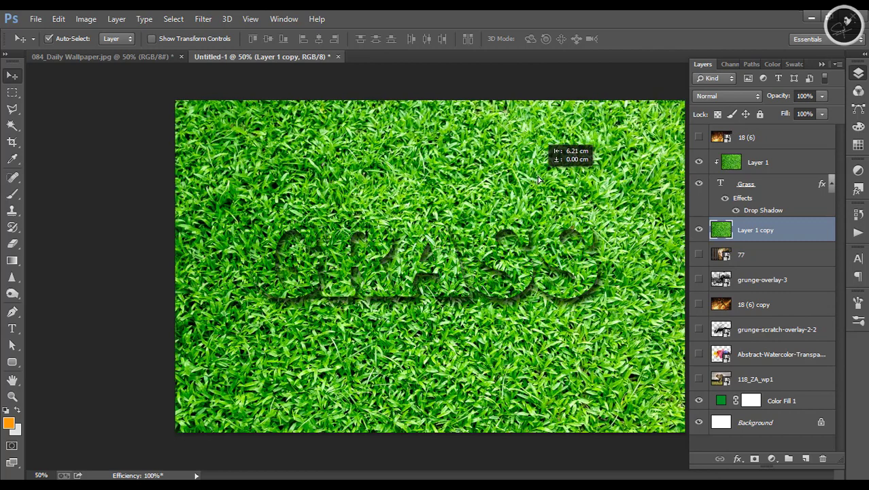
left_click_drag(538, 183, 528, 182)
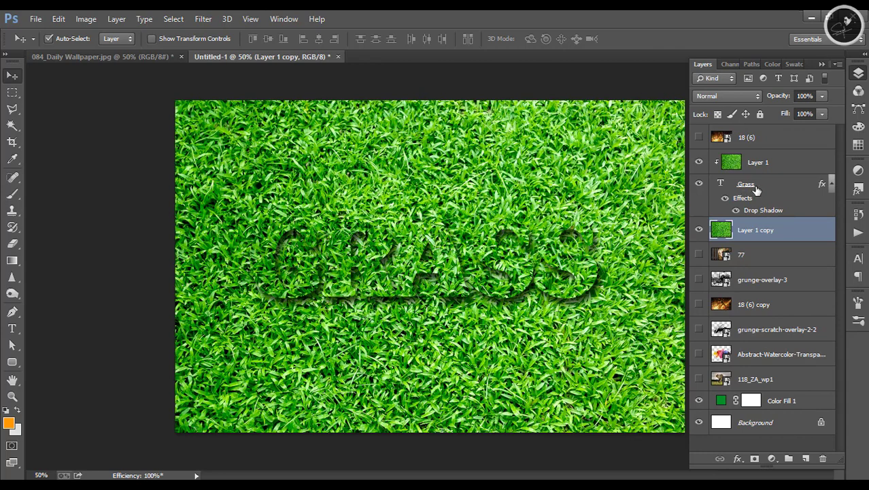
left_click(744, 201)
key("h")
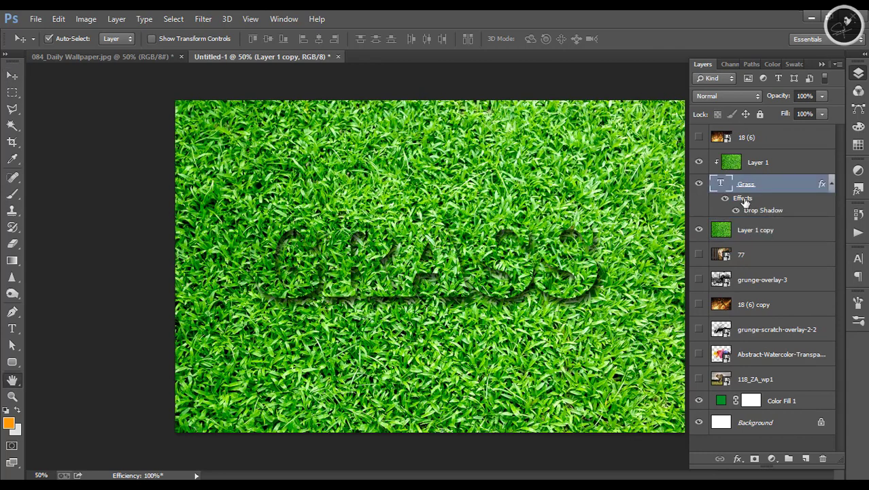
double_click(745, 203)
left_click(524, 212)
left_click_drag(596, 163, 688, 151)
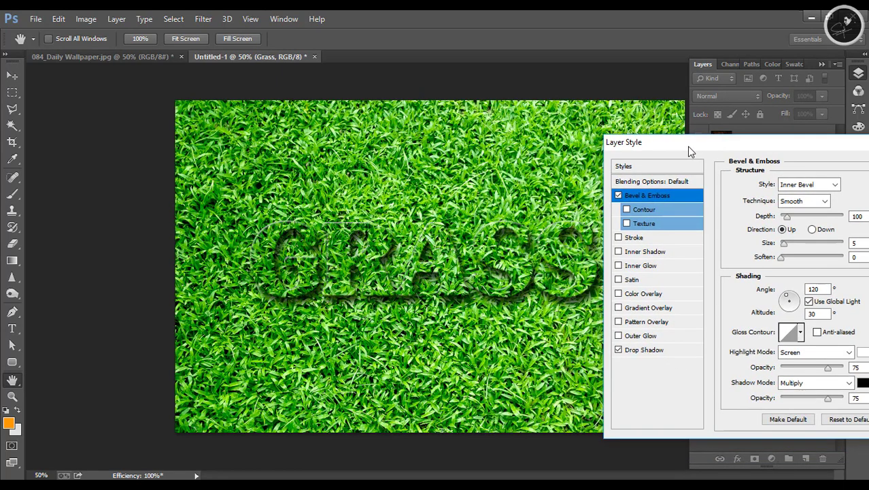
left_click_drag(784, 243, 795, 248)
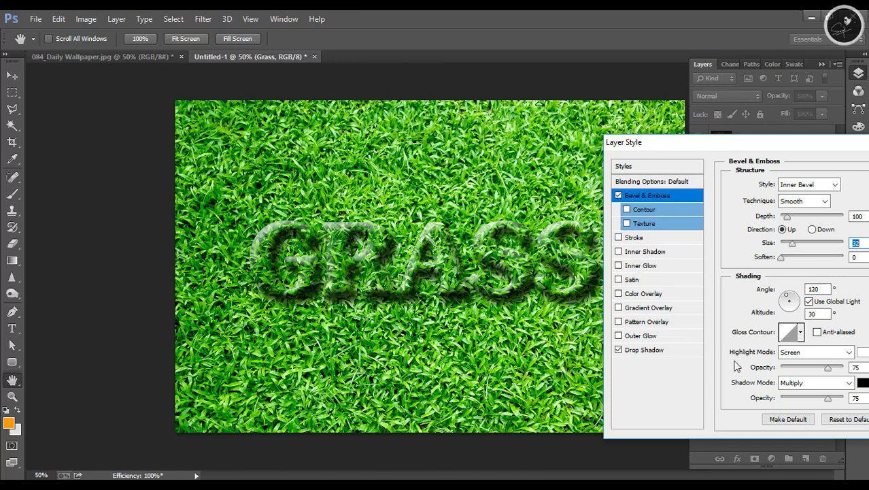
left_click(803, 333)
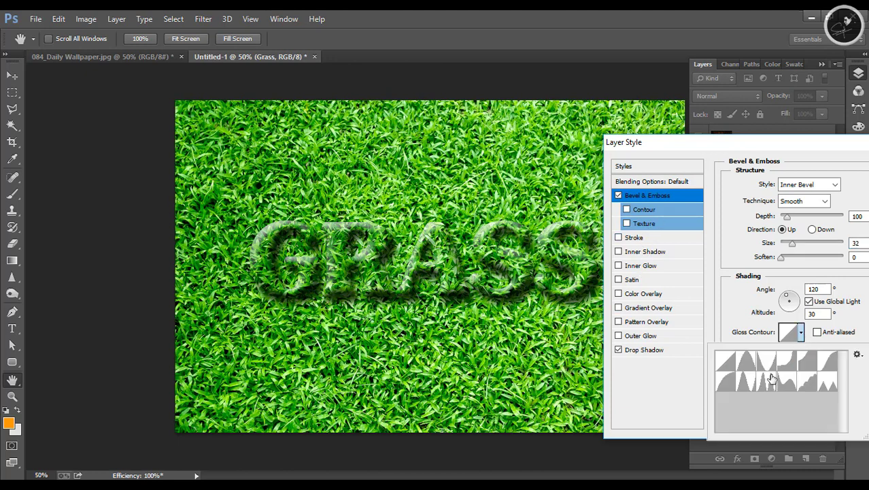
left_click(764, 384)
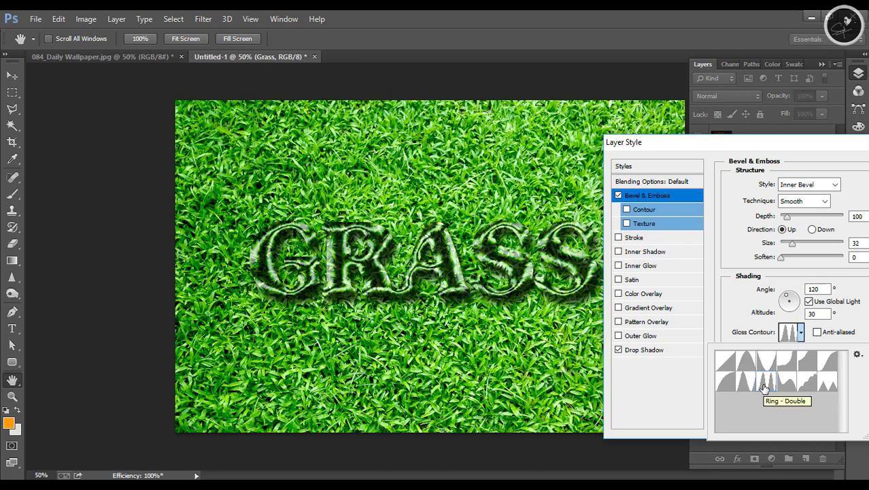
left_click(746, 384)
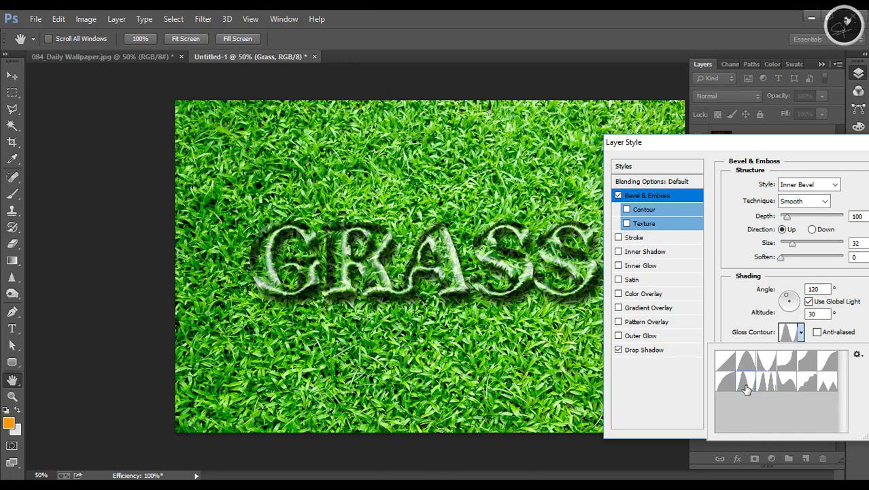
left_click(724, 386)
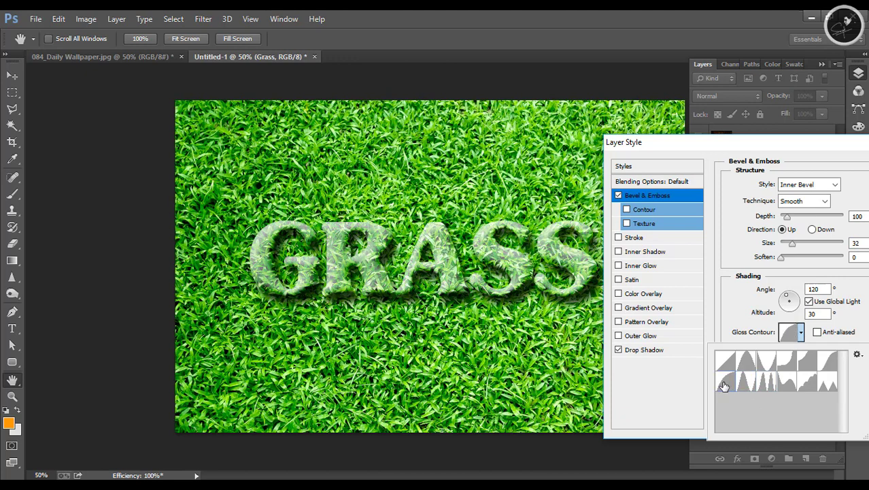
left_click(747, 365)
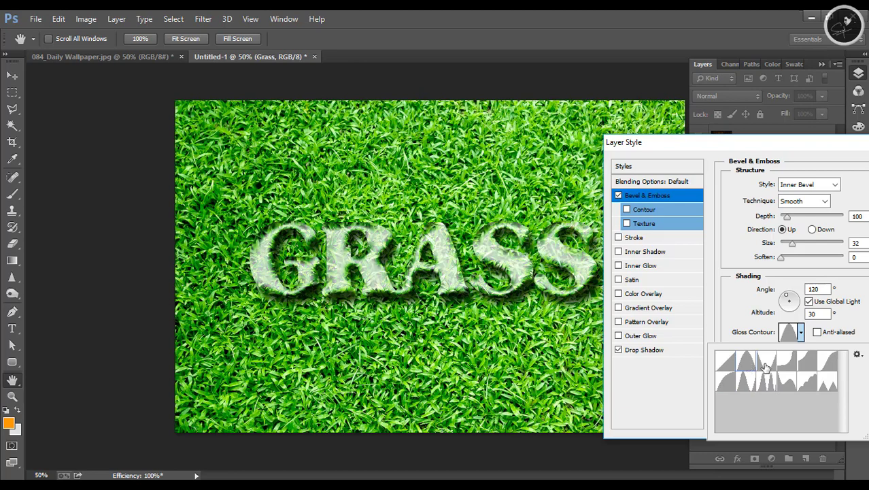
left_click(765, 367)
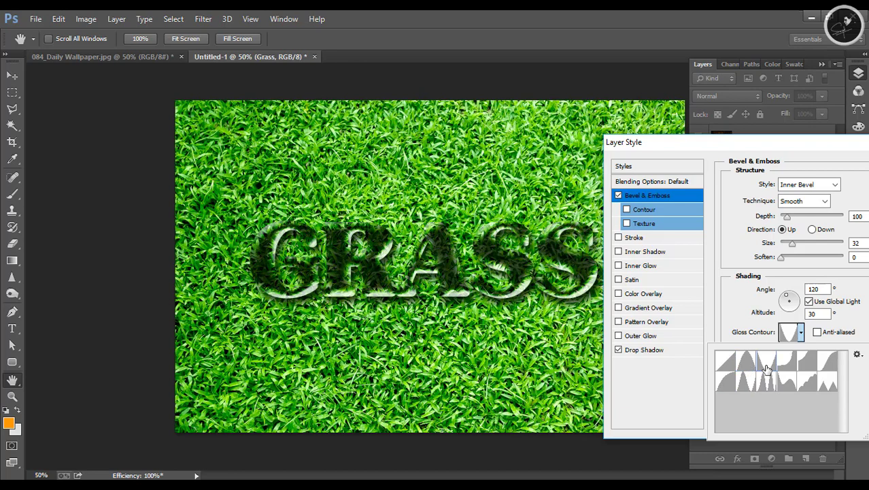
left_click(780, 175)
left_click_drag(779, 147, 552, 170)
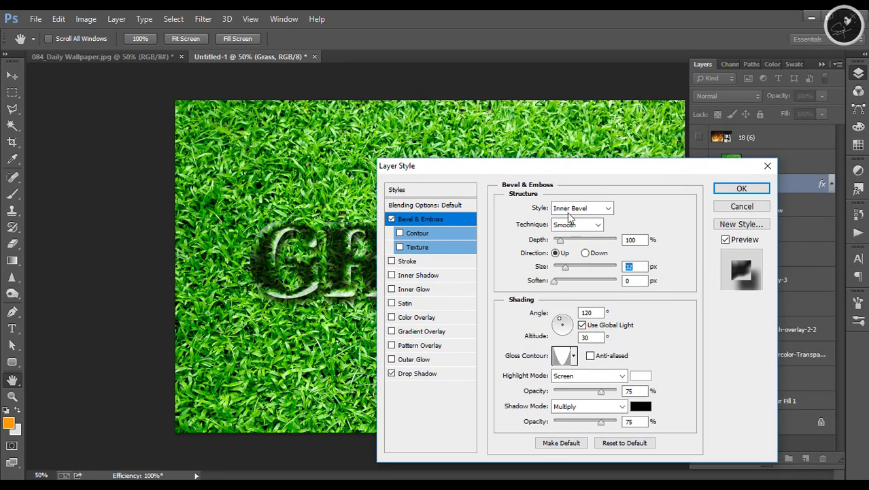
left_click(391, 219)
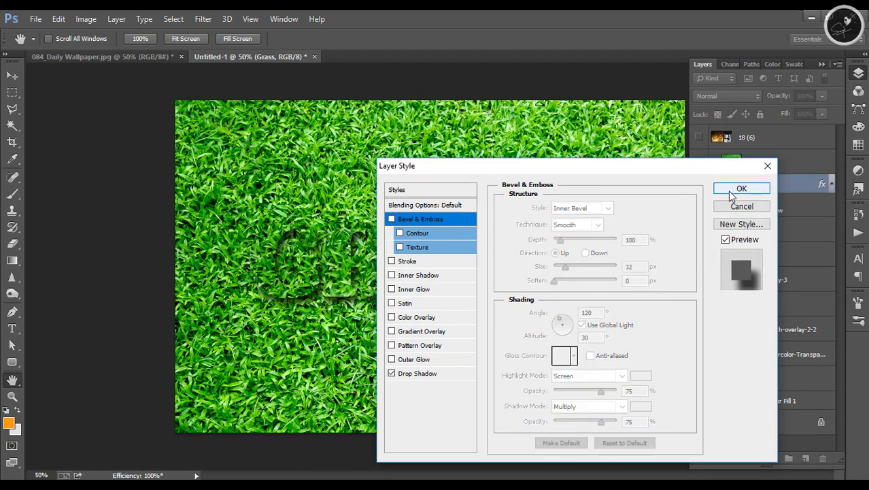
left_click(740, 189)
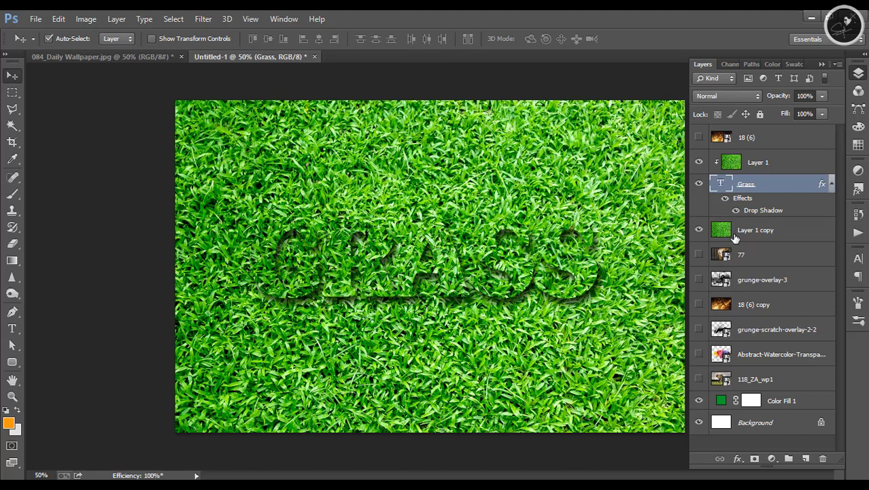
Step: Free-transform Layer 1's grass to about 65% width, positioned over the GRASS letters
left_click(731, 169)
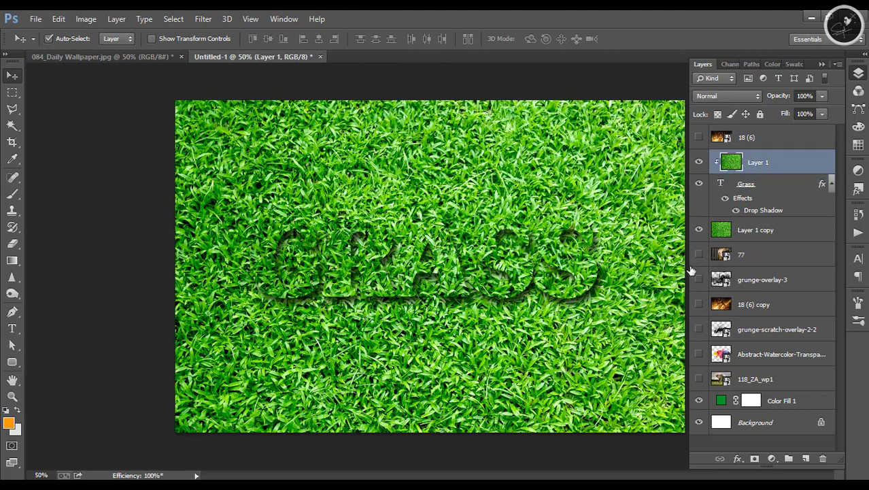
key("ctrl+t")
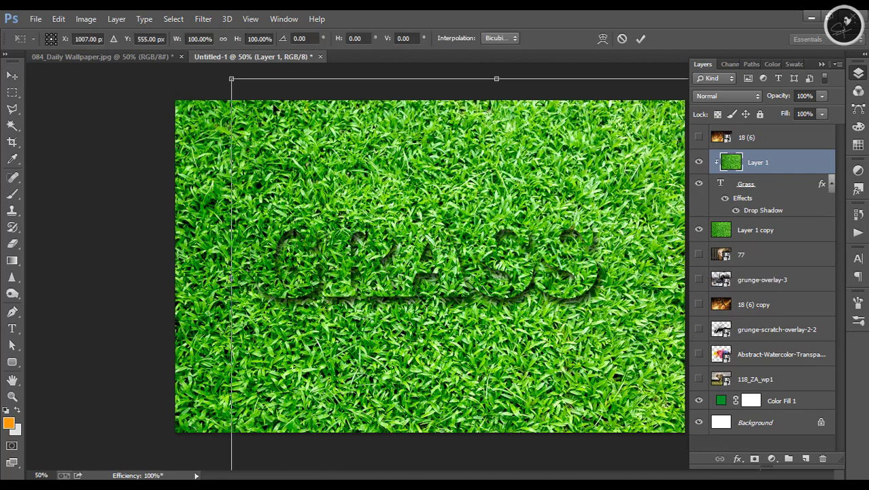
left_click_drag(231, 78, 348, 167)
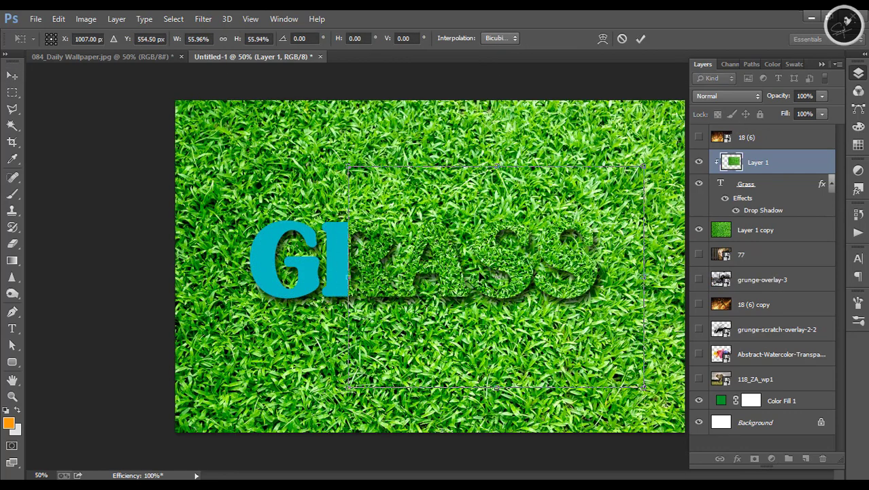
left_click_drag(500, 255, 383, 244)
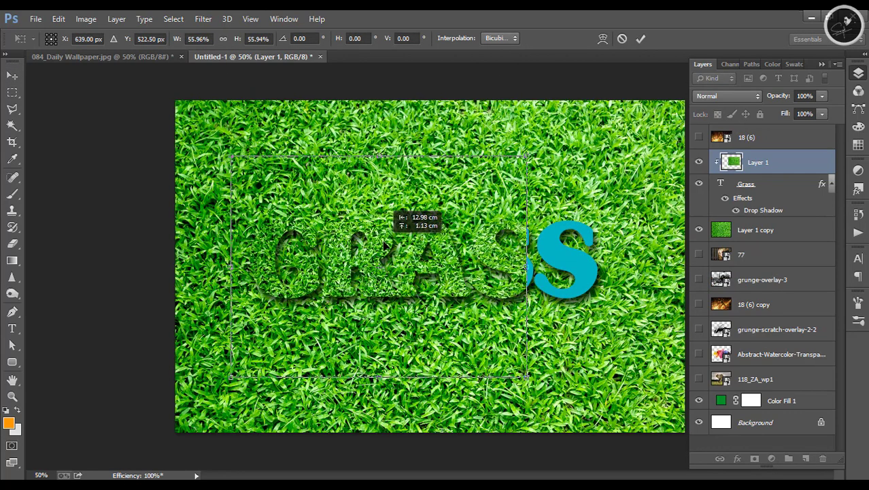
mouse_move(528, 267)
left_mouse_down()
mouse_move(613, 272)
mouse_move(612, 251)
left_mouse_up()
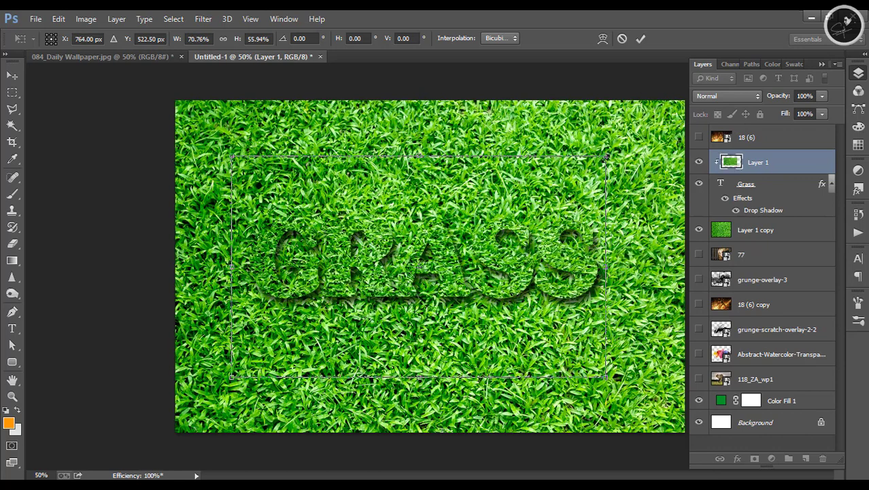
left_click_drag(613, 157, 597, 166)
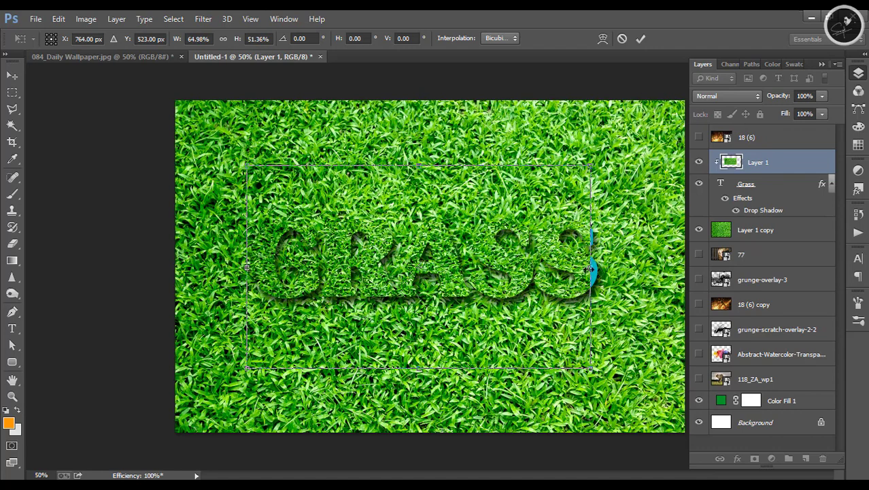
left_click_drag(591, 269, 603, 271)
key("Return")
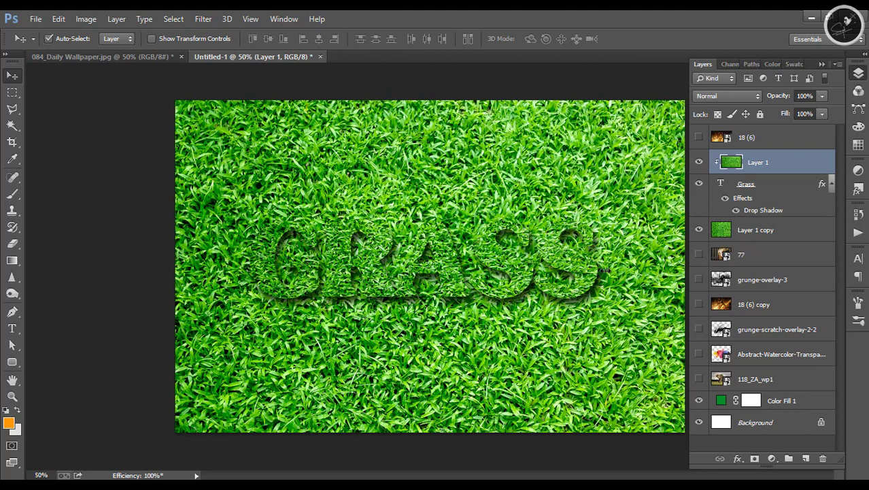
Step: Add a Color Balance adjustment layer clipped to the grass lettering's Layer 1
left_click(772, 458)
left_click(775, 316)
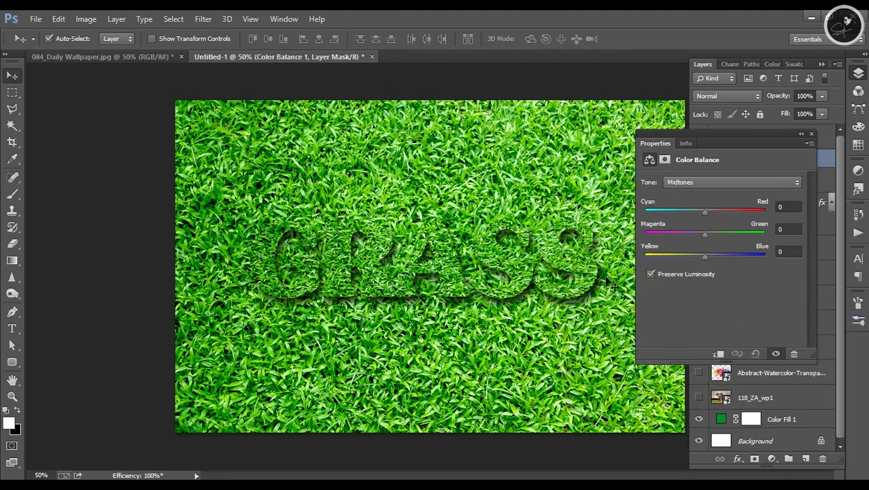
mouse_move(704, 212)
left_mouse_down()
mouse_move(760, 214)
mouse_move(748, 217)
left_mouse_up()
mouse_move(705, 235)
left_mouse_down()
mouse_move(644, 236)
mouse_move(770, 240)
mouse_move(702, 242)
left_mouse_up()
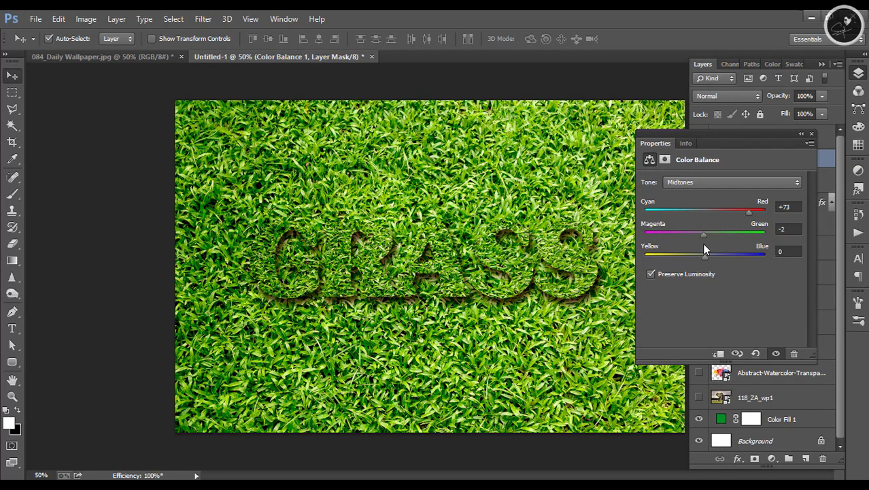
left_click(719, 354)
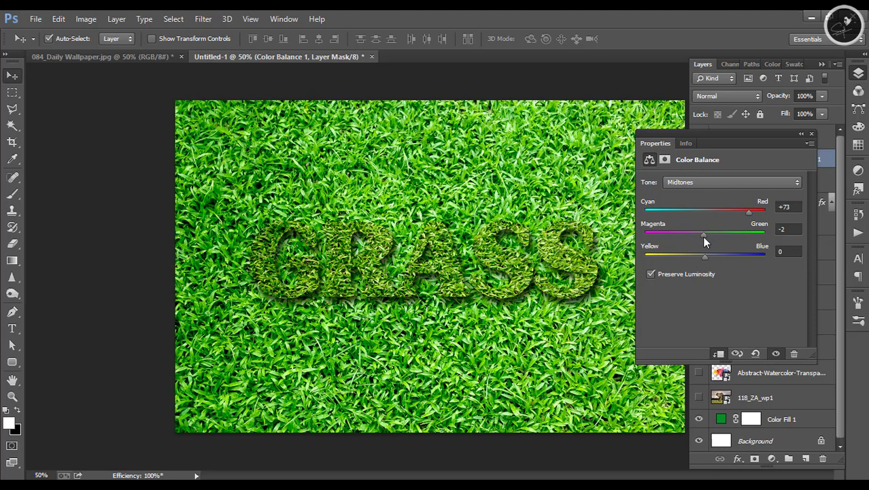
Step: Set the Color Balance midtones to +19, -65 and -57, then close the Properties panel
mouse_move(704, 234)
left_mouse_down()
mouse_move(757, 234)
mouse_move(665, 234)
left_mouse_up()
mouse_move(703, 256)
left_mouse_down()
mouse_move(647, 258)
mouse_move(756, 264)
mouse_move(685, 276)
left_mouse_up()
left_click_drag(662, 212, 716, 222)
left_click(705, 183)
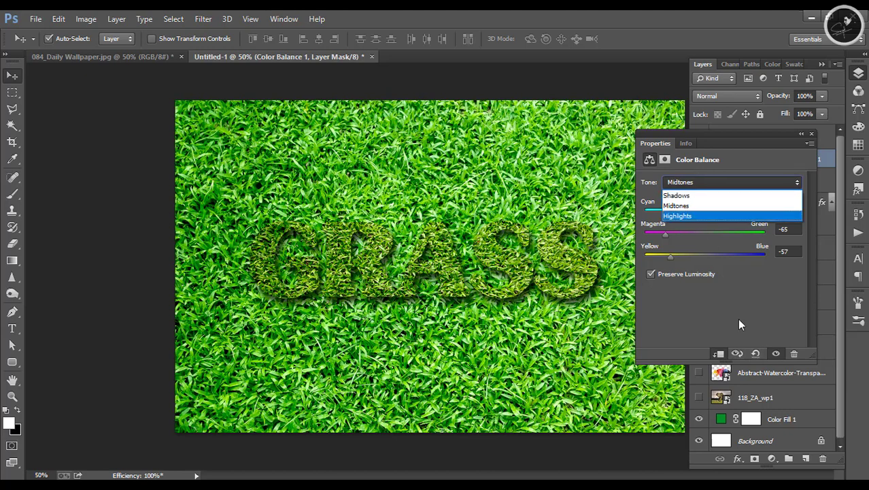
left_click(812, 134)
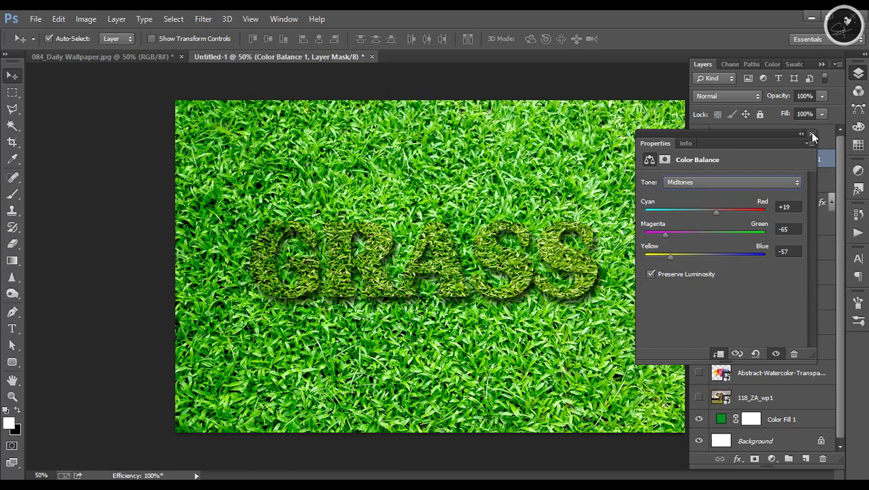
left_click(811, 134)
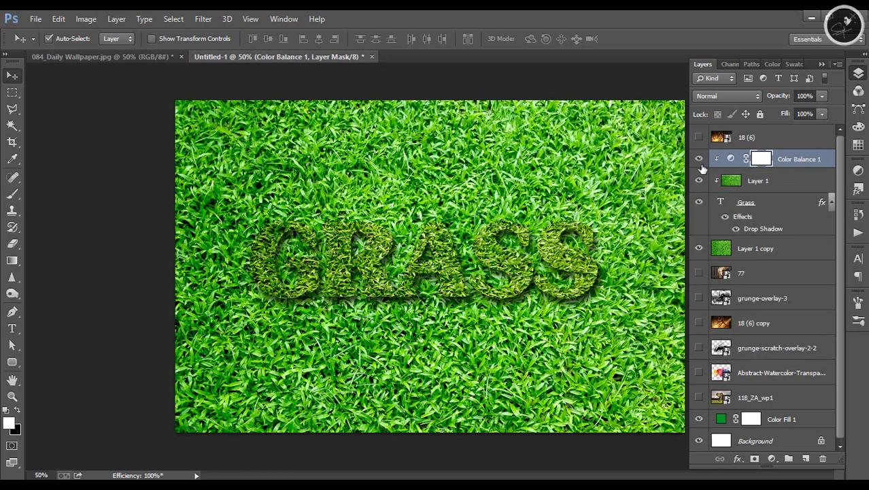
Step: Hide Layer 1, Grass, Layer 1 copy, Color Fill 1 and Background; show grunge-scratch-overlay-2-2
left_click(698, 180)
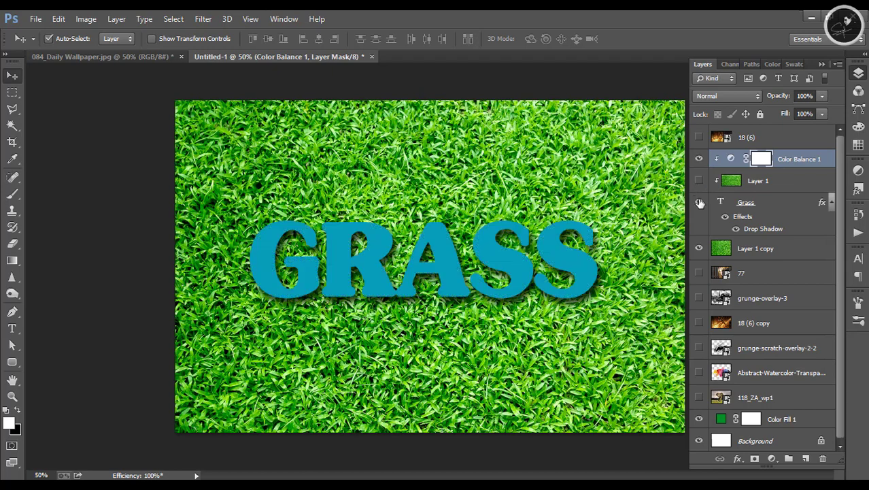
left_click(699, 202)
left_click(698, 248)
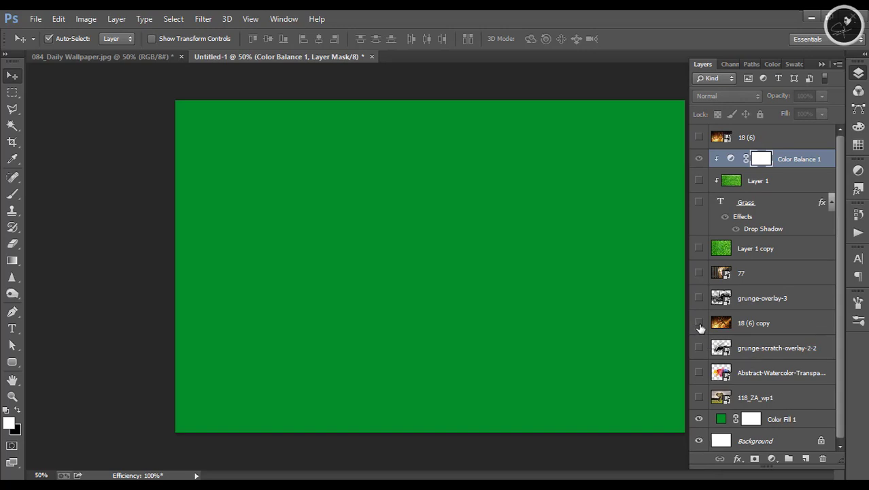
left_click(698, 419)
left_click(699, 441)
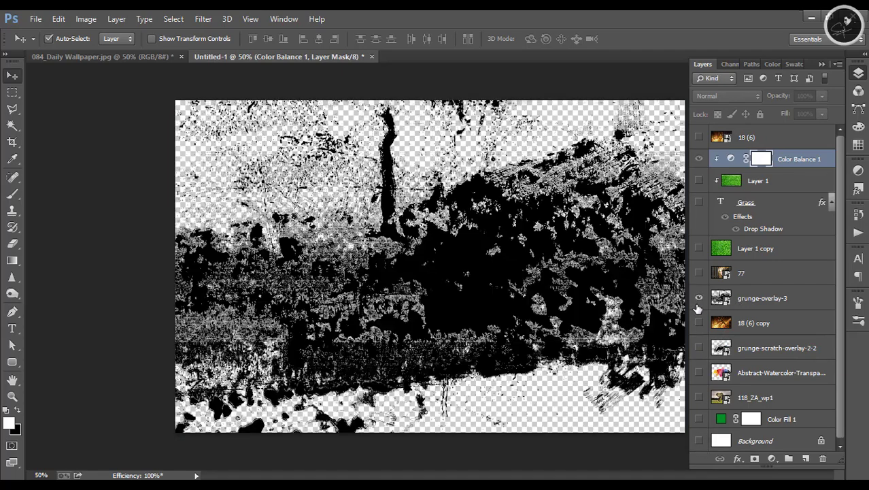
left_click(698, 298)
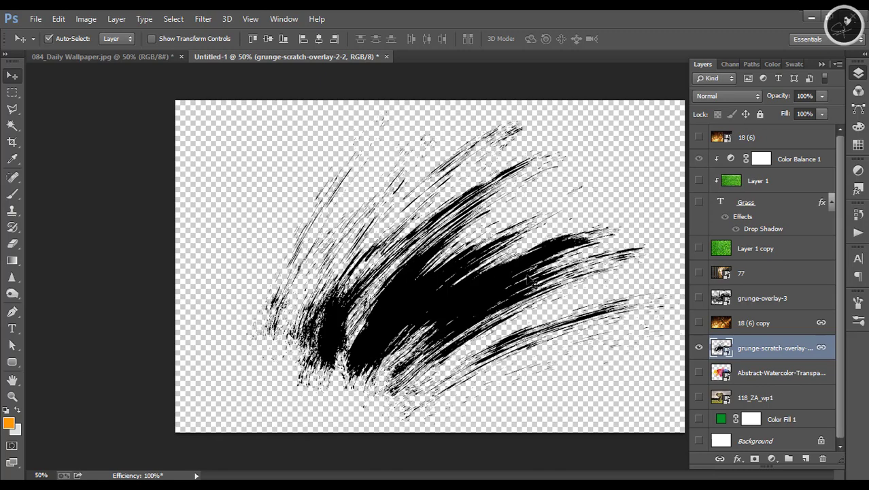
Step: Nudge the grunge-scratch strokes slightly right and display them over the white Background
mouse_move(523, 267)
left_mouse_down()
mouse_move(533, 256)
mouse_move(542, 265)
left_mouse_up()
left_click(699, 419)
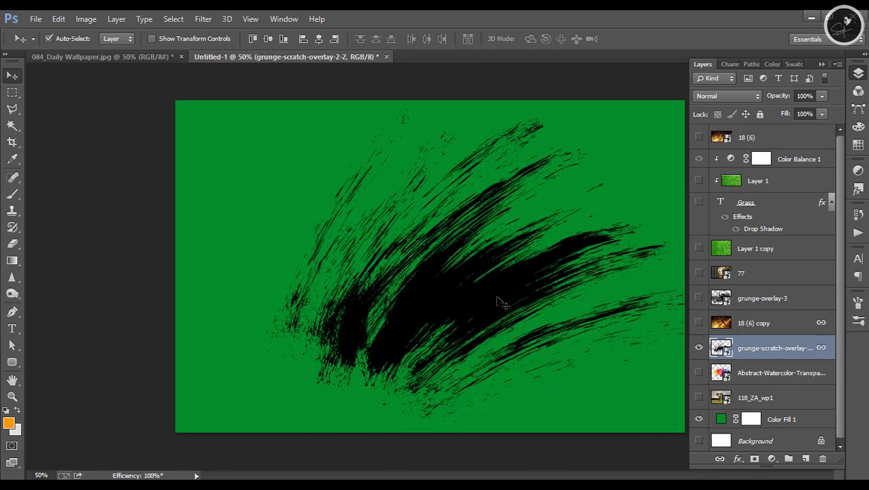
left_click_drag(503, 303, 487, 303)
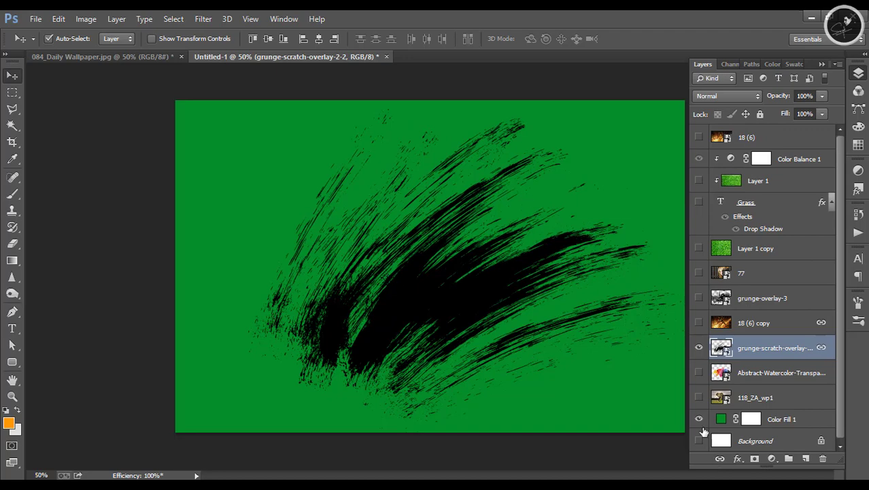
left_click(699, 419)
left_click(699, 441)
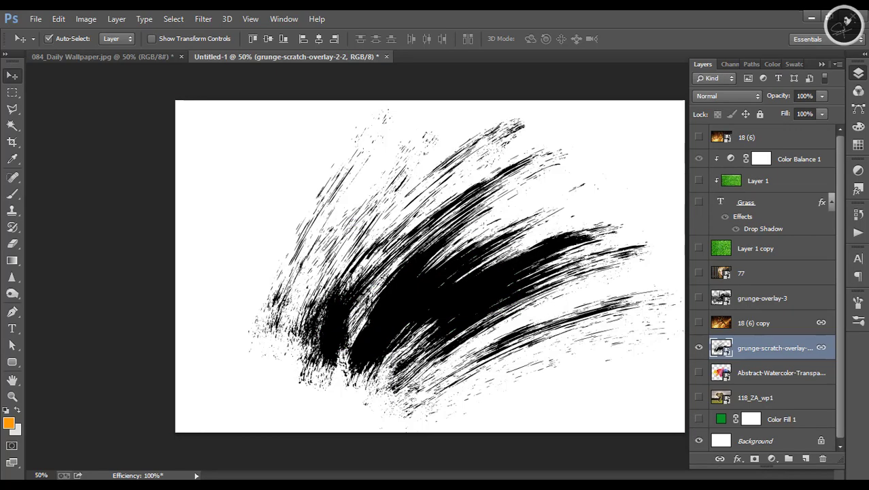
Step: Hide Background, show 18 (6) copy, clip it into the grunge strokes and reposition it
left_click(699, 440)
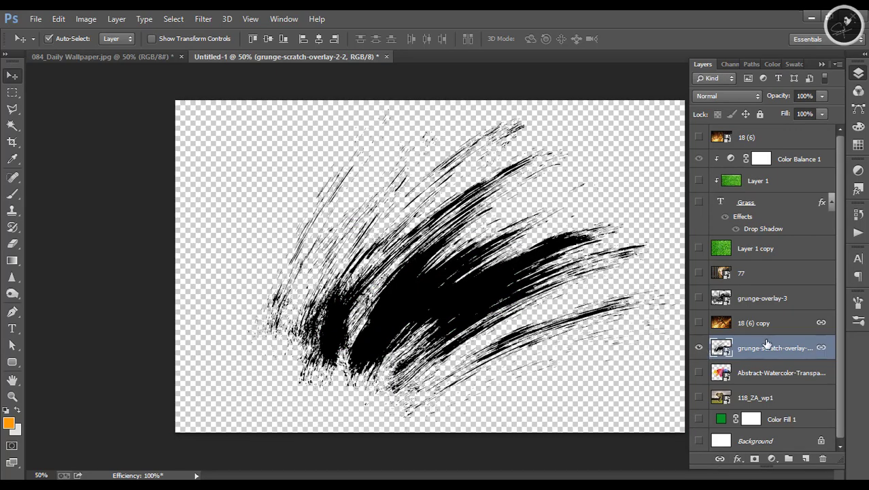
left_click(699, 323)
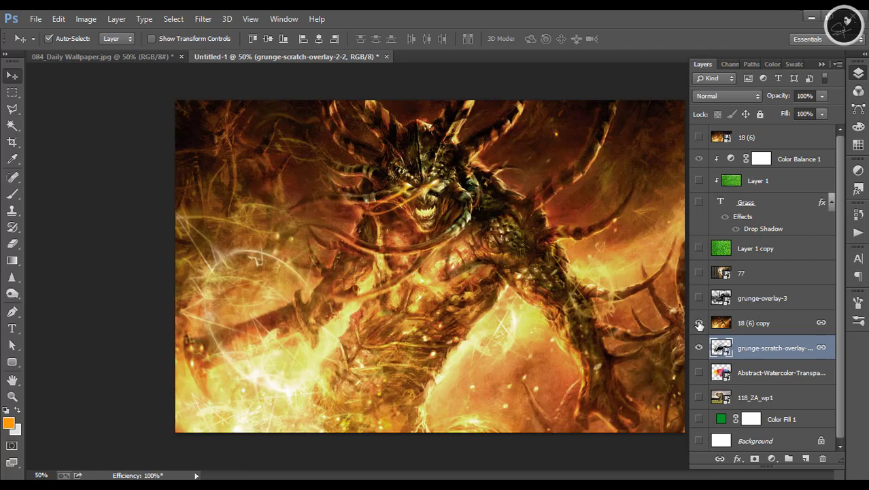
right_click(759, 327)
left_click(552, 246)
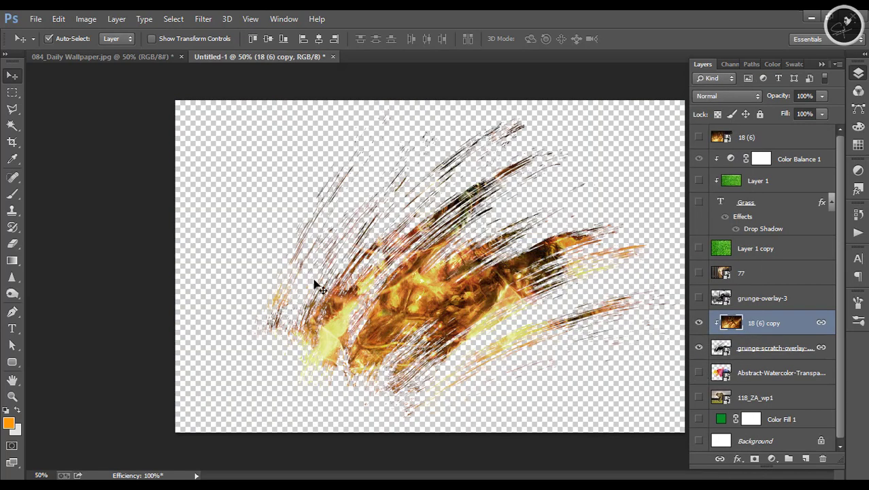
left_click_drag(314, 280, 450, 319)
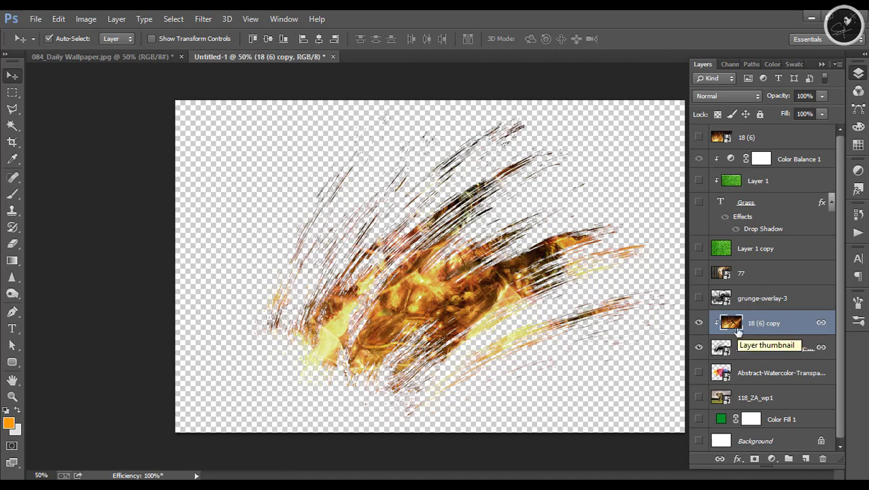
Step: Hide the grunge strokes, move Abstract-Watercolor above them and release its clipping mask
left_click(699, 348)
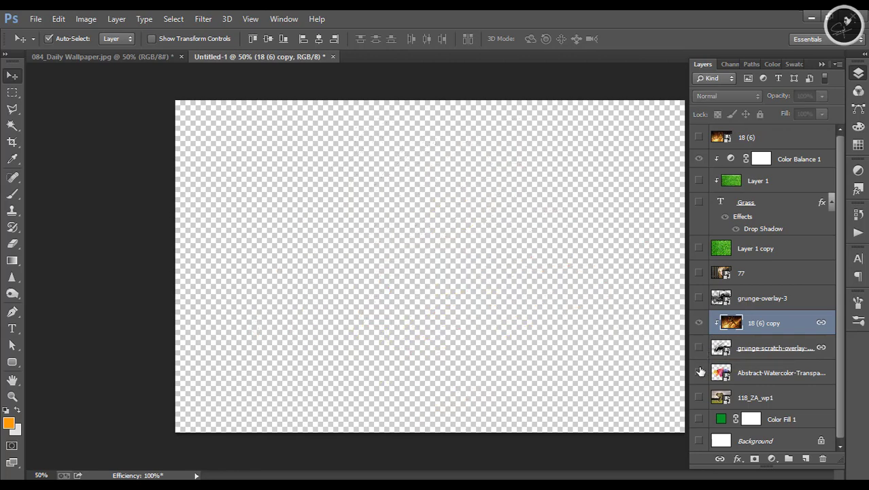
left_click(699, 373)
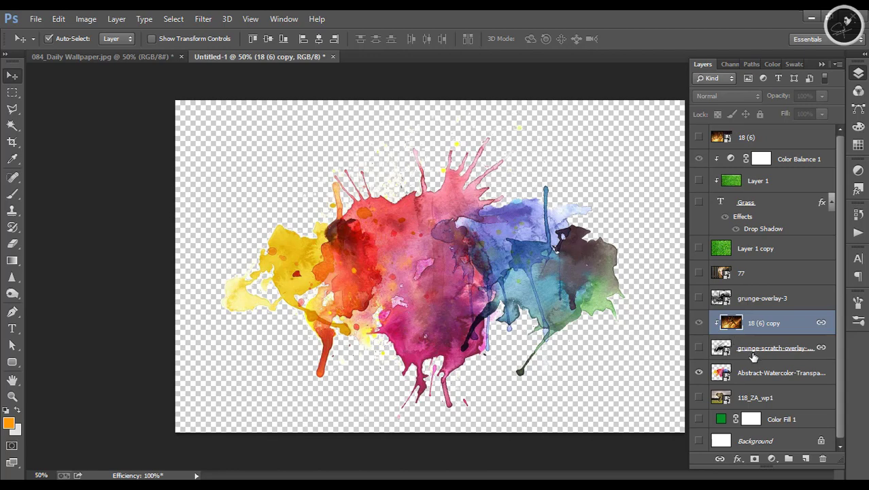
left_click_drag(753, 372, 753, 334)
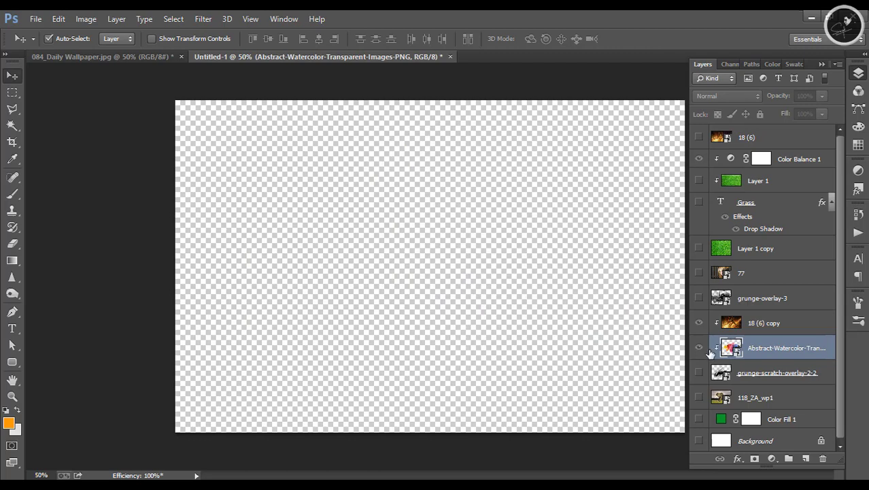
right_click(766, 348)
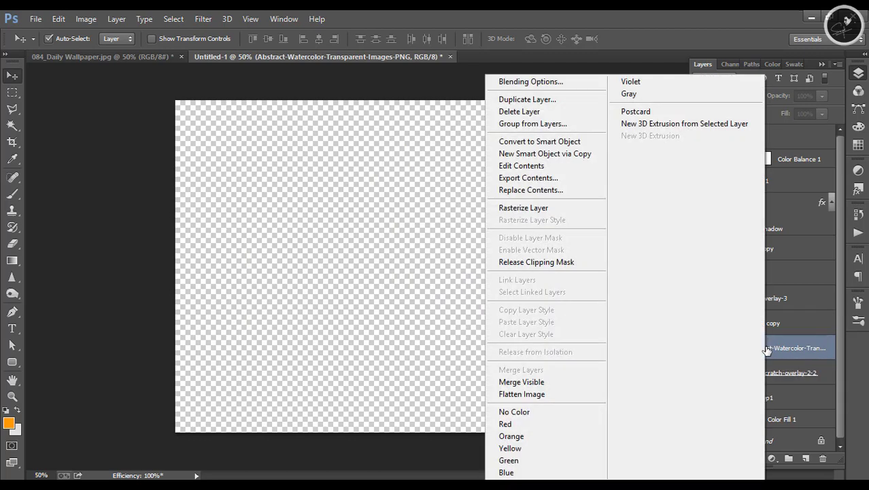
left_click(536, 262)
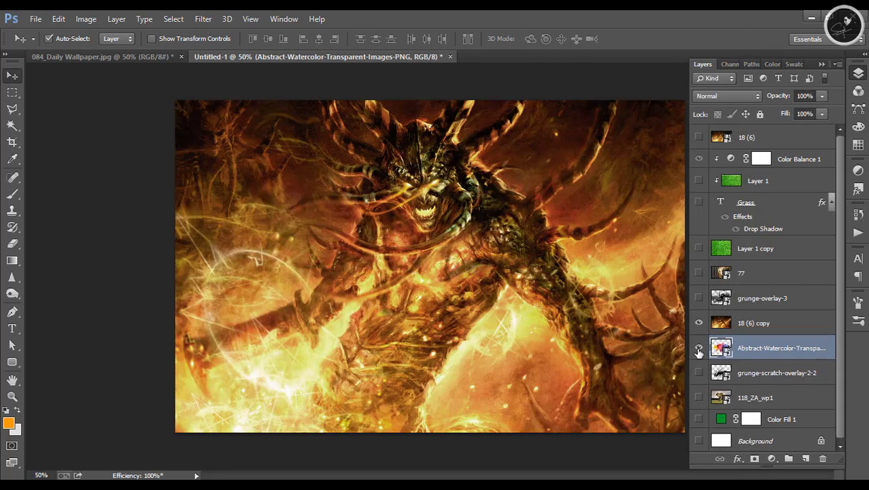
Step: Clip 18 (6) copy into the watercolor splatter, position the creature, then hide both layers
right_click(764, 325)
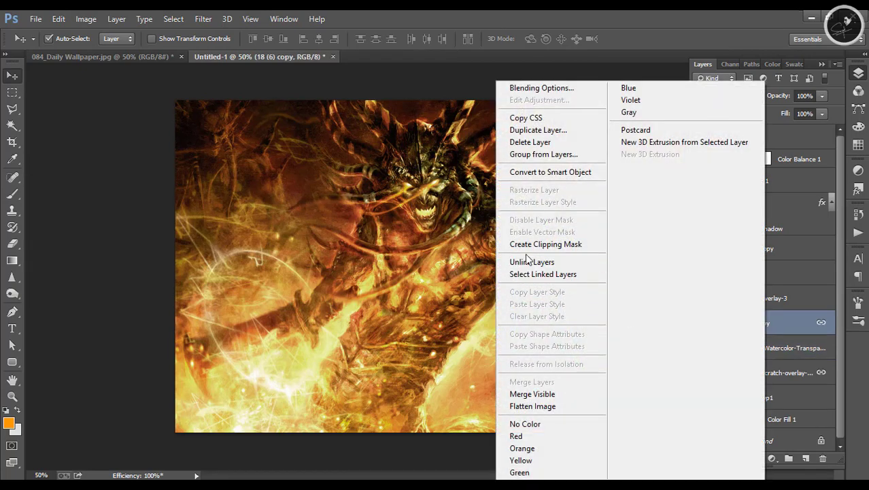
left_click(527, 244)
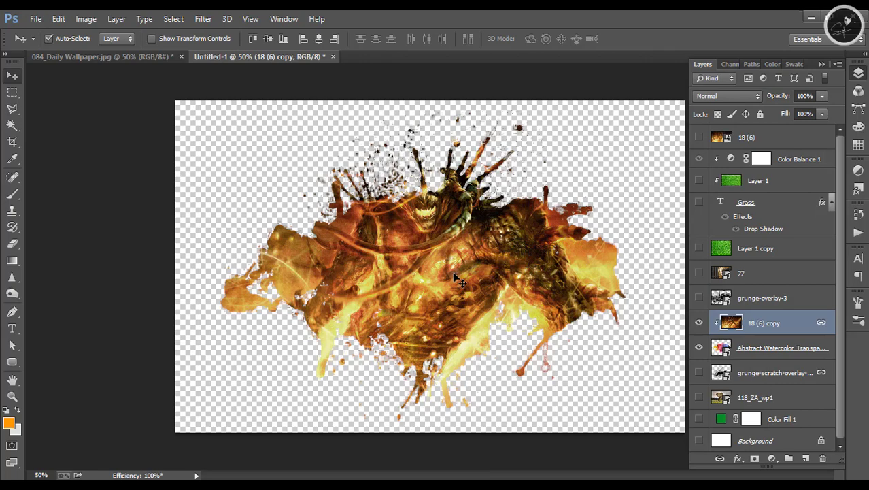
mouse_move(454, 278)
left_mouse_down()
mouse_move(466, 345)
mouse_move(549, 338)
mouse_move(350, 338)
left_mouse_up()
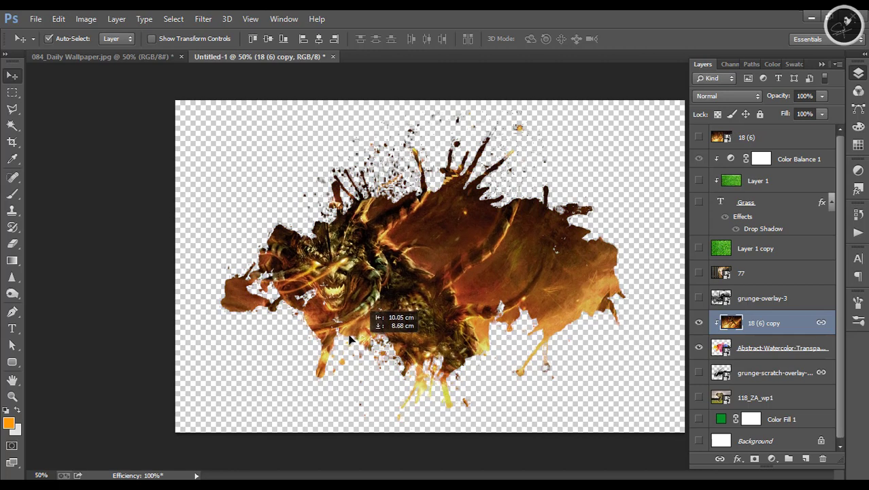
left_click_drag(350, 337, 400, 339)
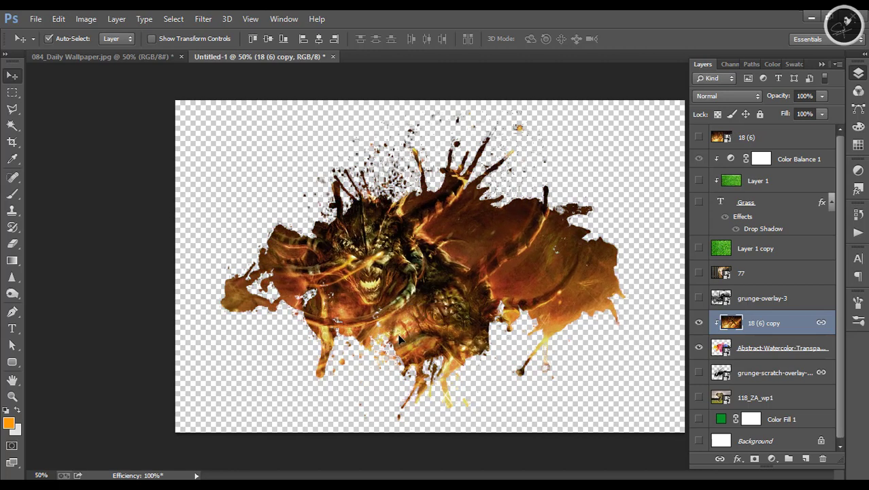
left_click_drag(402, 303, 429, 299)
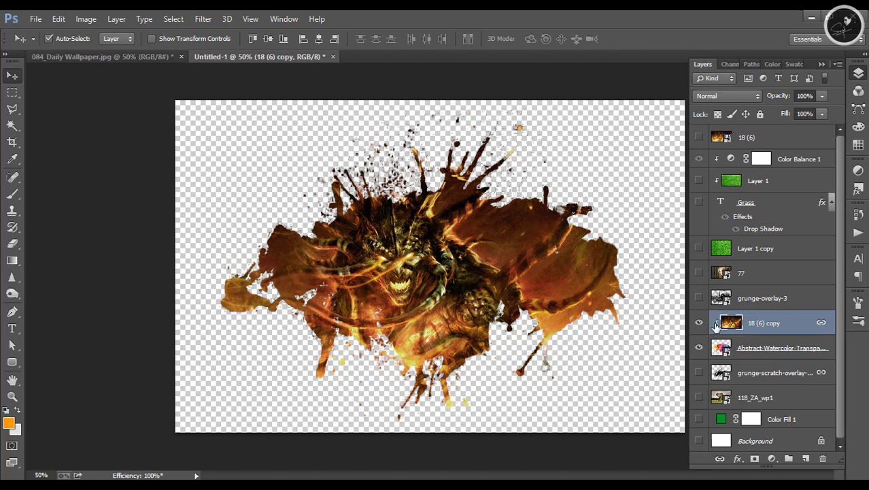
left_click_drag(699, 322, 699, 348)
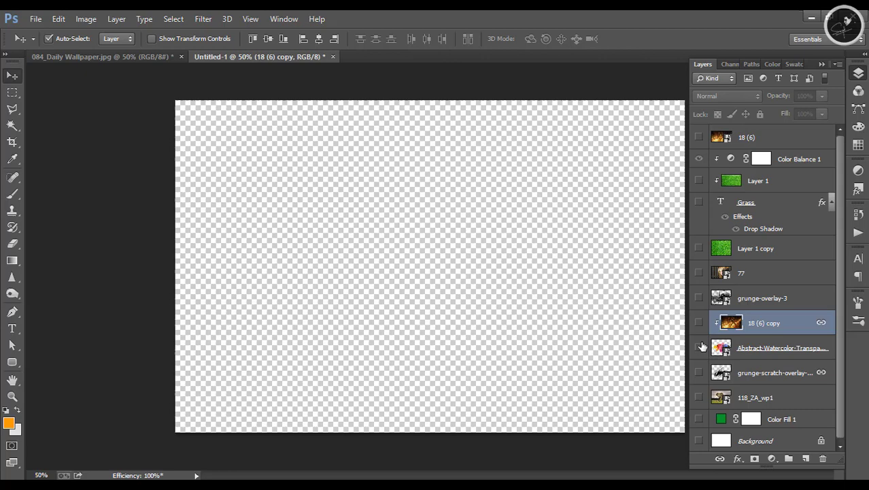
Step: Show layer 77 and grunge-overlay-3, shift the grunge texture, and clip 77 into it
left_click(698, 273)
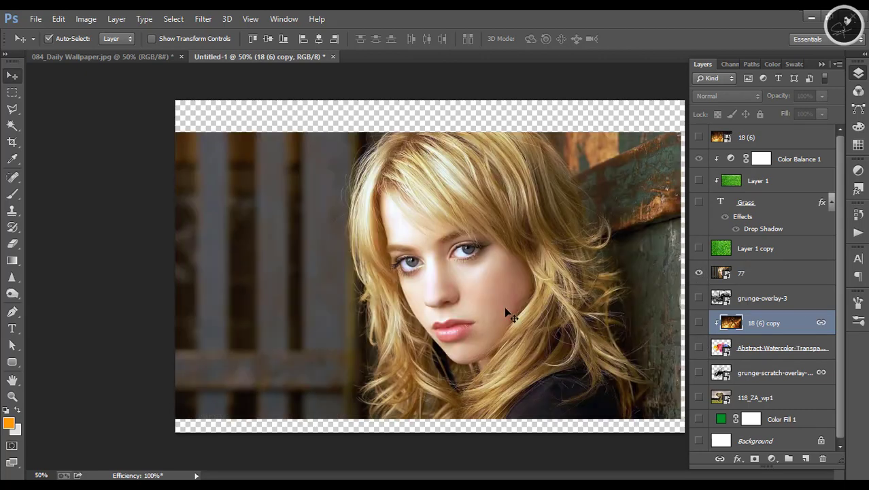
left_click(768, 302)
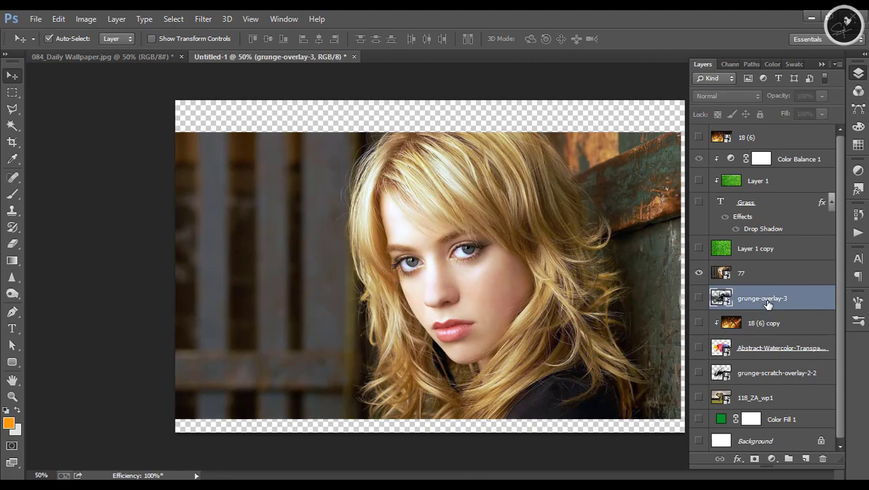
left_click(699, 297)
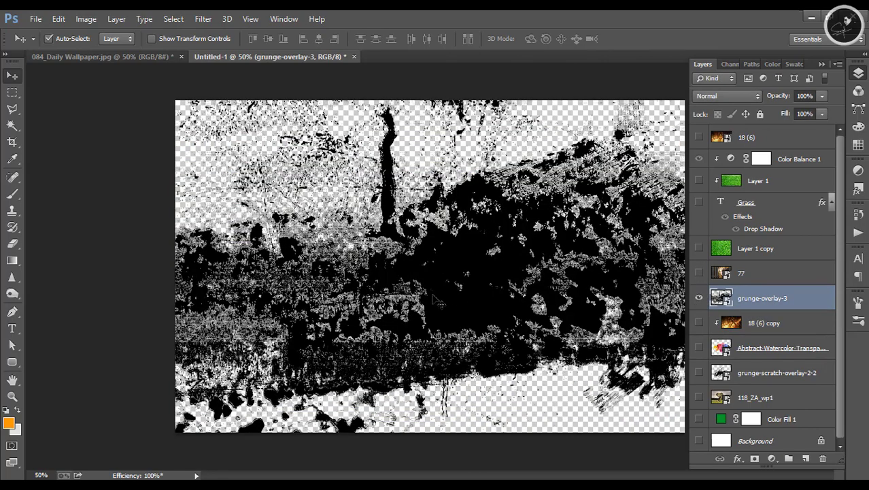
left_click_drag(495, 317, 499, 301)
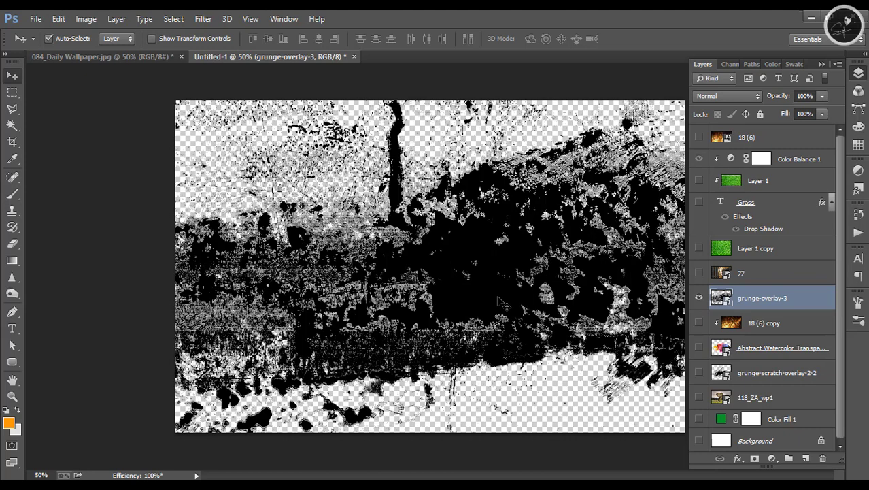
left_click(699, 273)
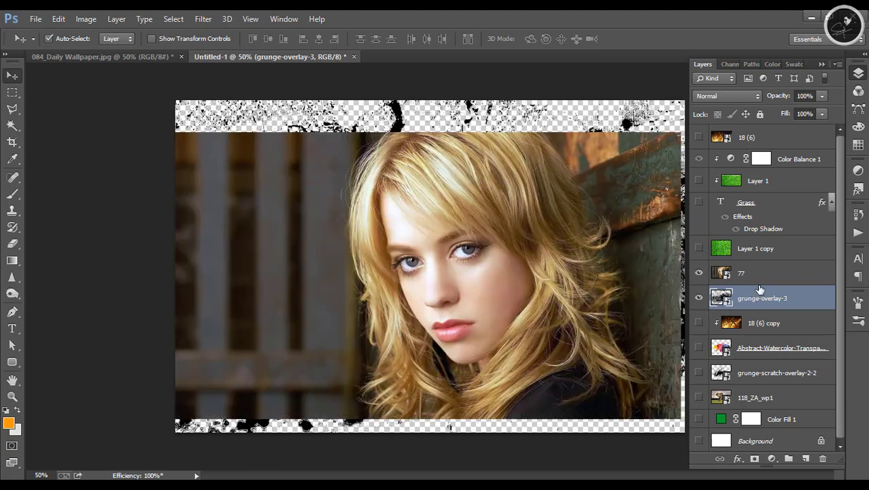
left_click_drag(760, 289, 759, 281)
left_click(759, 281, "alt")
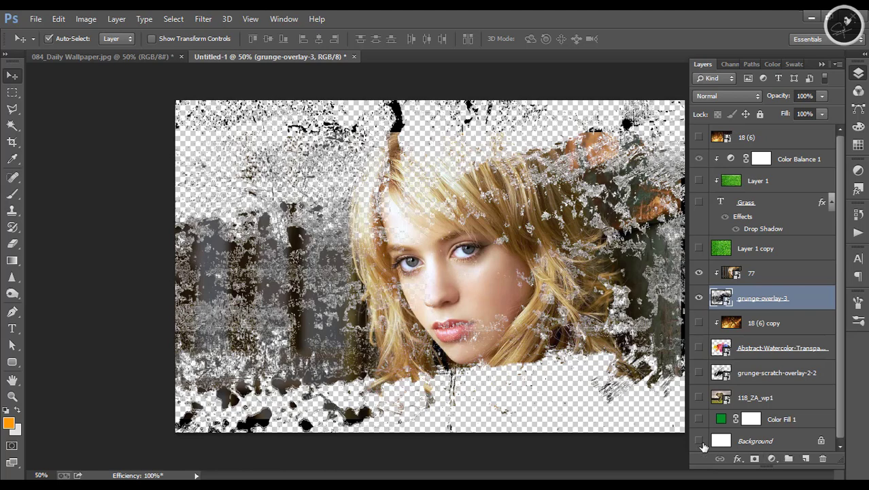
Step: Change Color Fill 1 to black (000000) and show it behind the portrait
double_click(721, 419)
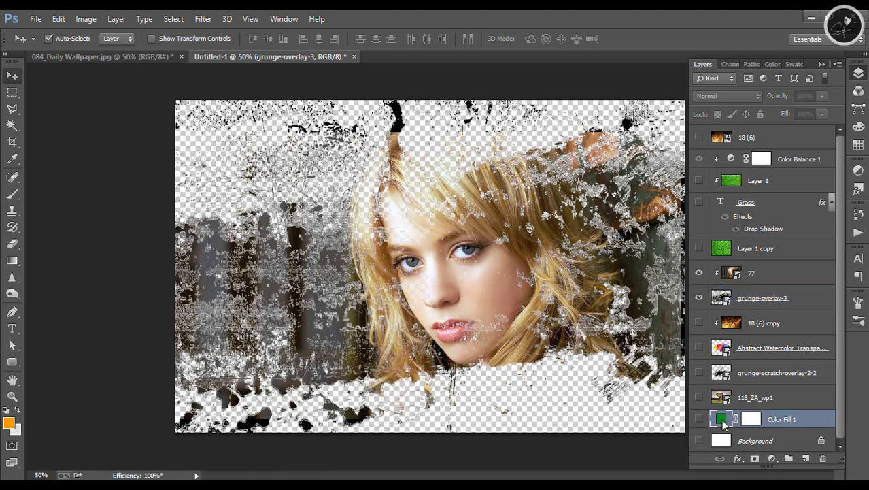
left_click_drag(567, 381, 481, 413)
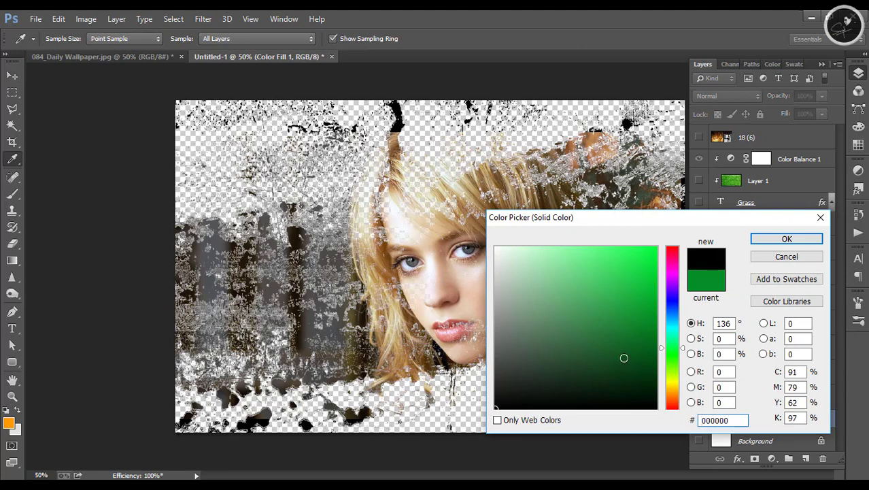
left_click(776, 239)
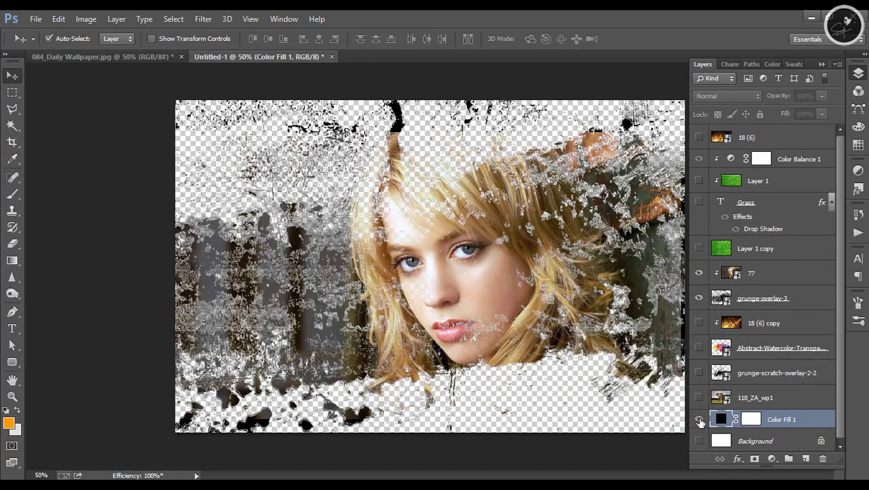
left_click(698, 419)
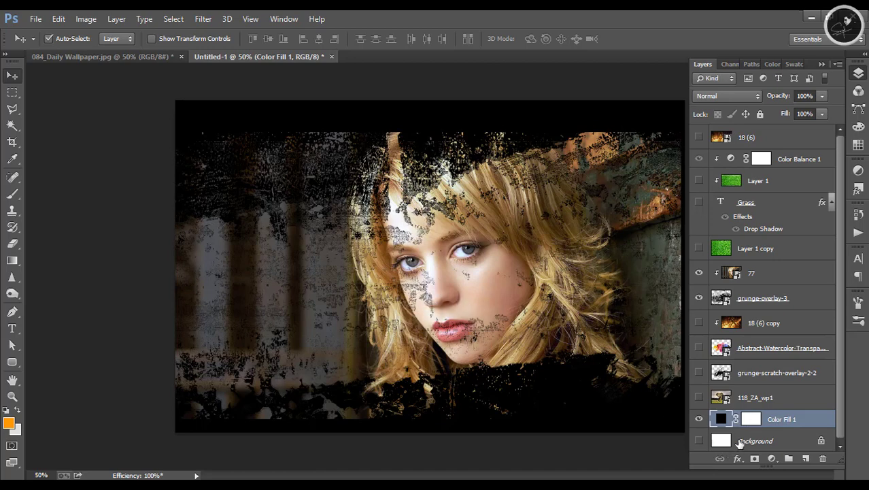
left_click(751, 421)
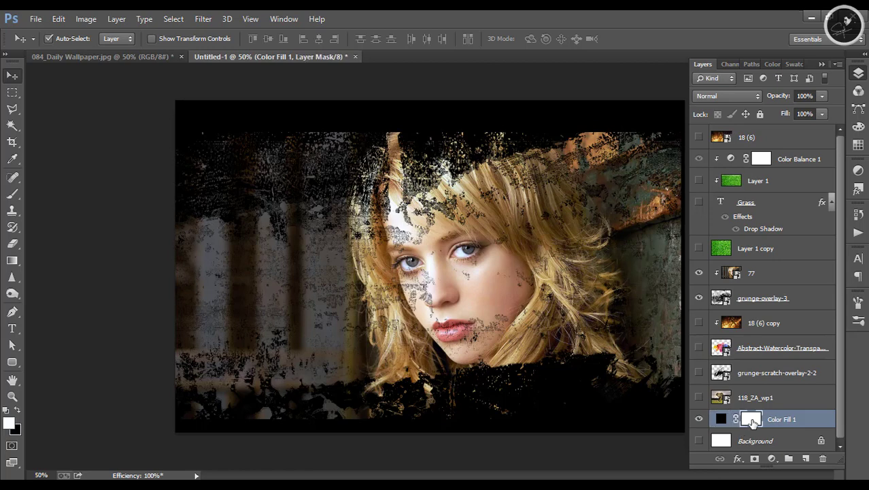
Step: Set up the Brush tool with black as foreground colour at 82% opacity
left_click(17, 410)
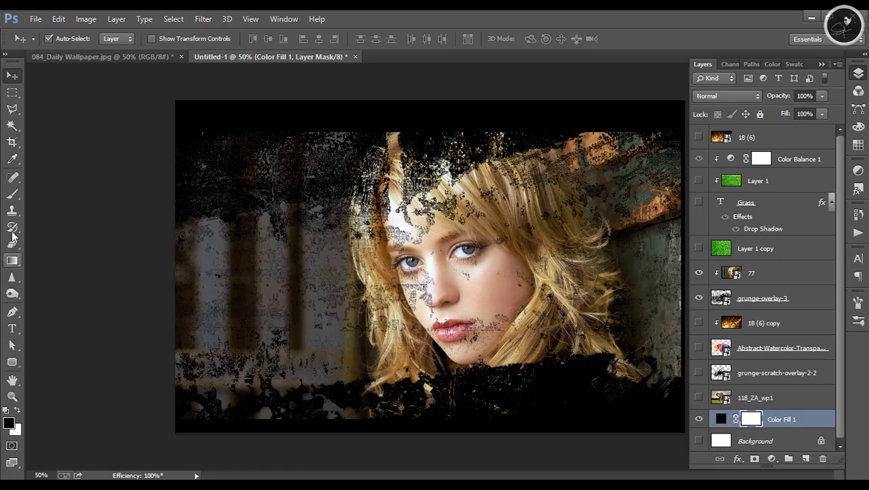
left_click(13, 193)
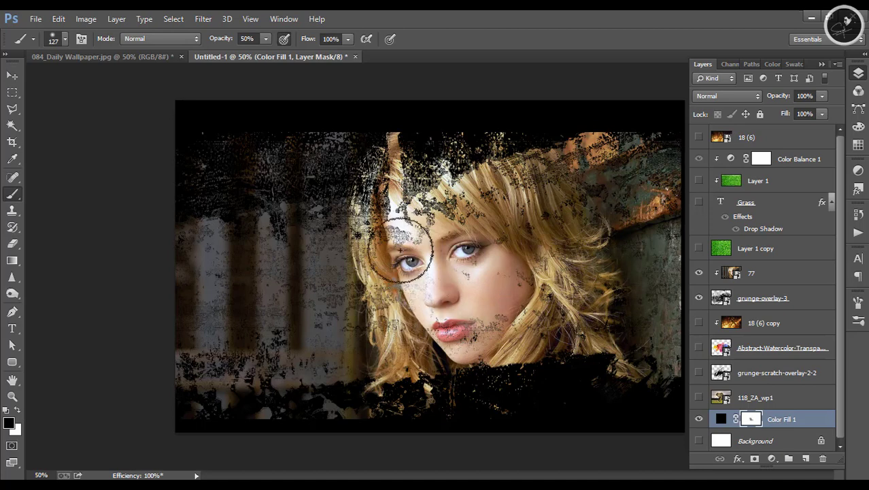
left_click(266, 38)
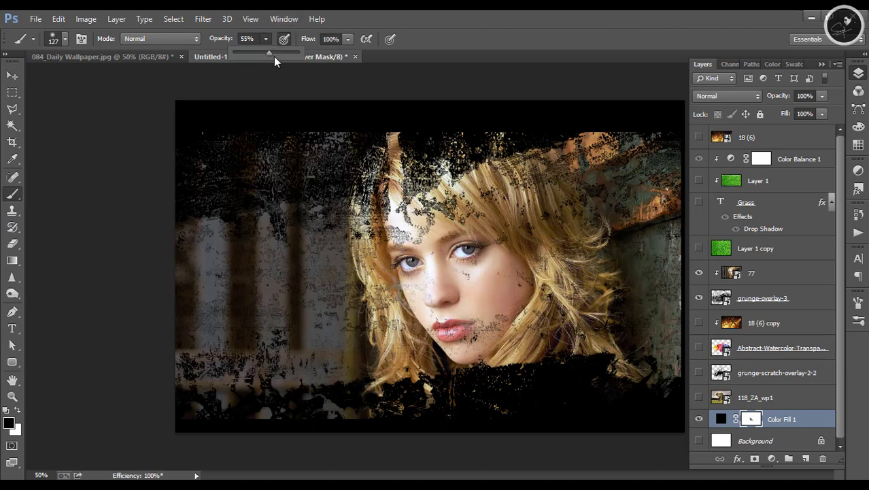
left_click(286, 53)
Step: Paint the Color Fill 1 mask over the chin, neck and hair areas
left_click_drag(454, 329, 495, 323)
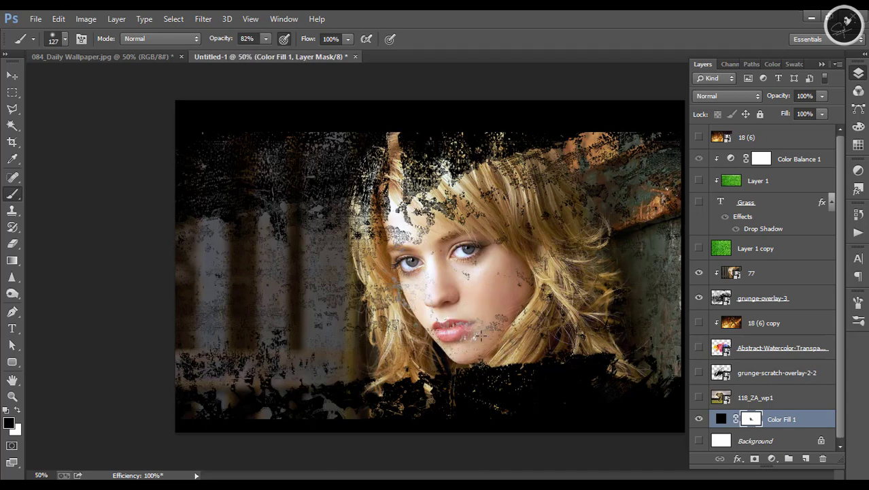
left_click_drag(429, 153, 550, 329)
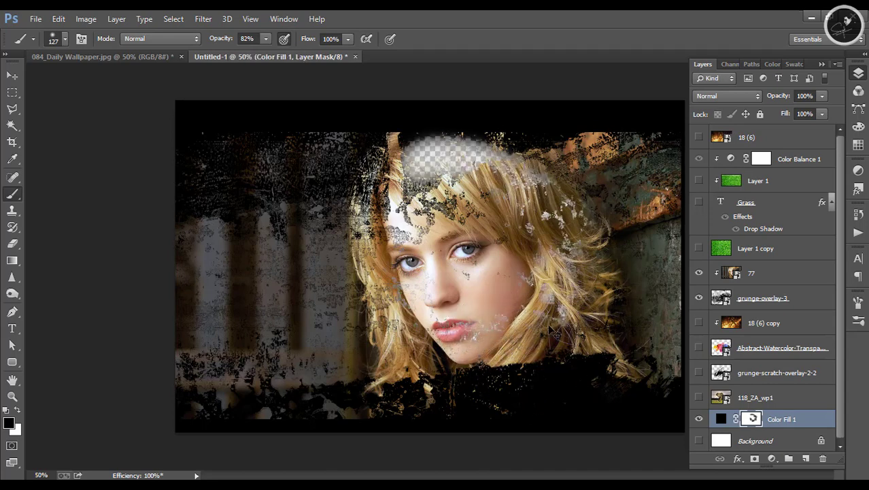
mouse_move(435, 156)
left_mouse_down()
mouse_move(544, 334)
mouse_move(476, 369)
left_mouse_up()
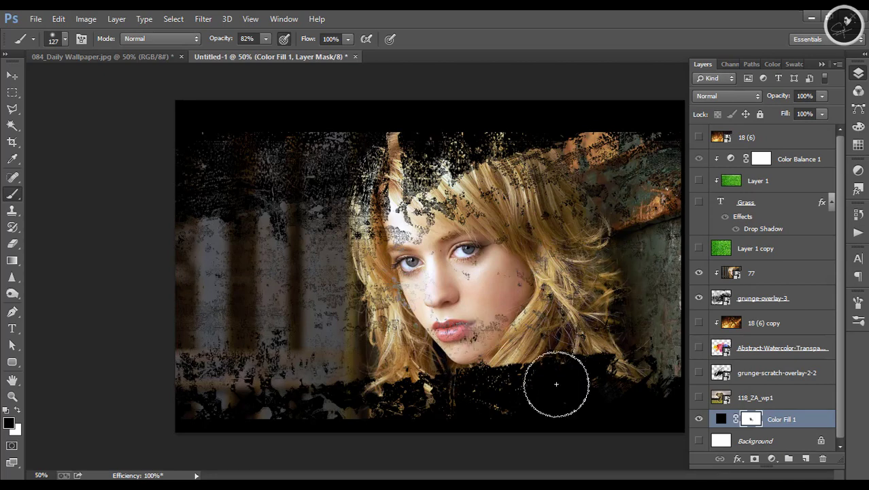
left_click_drag(557, 384, 579, 371)
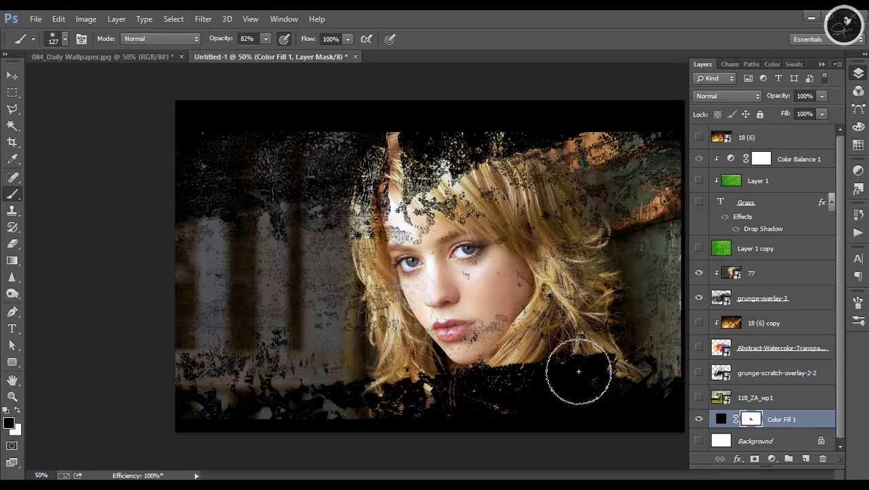